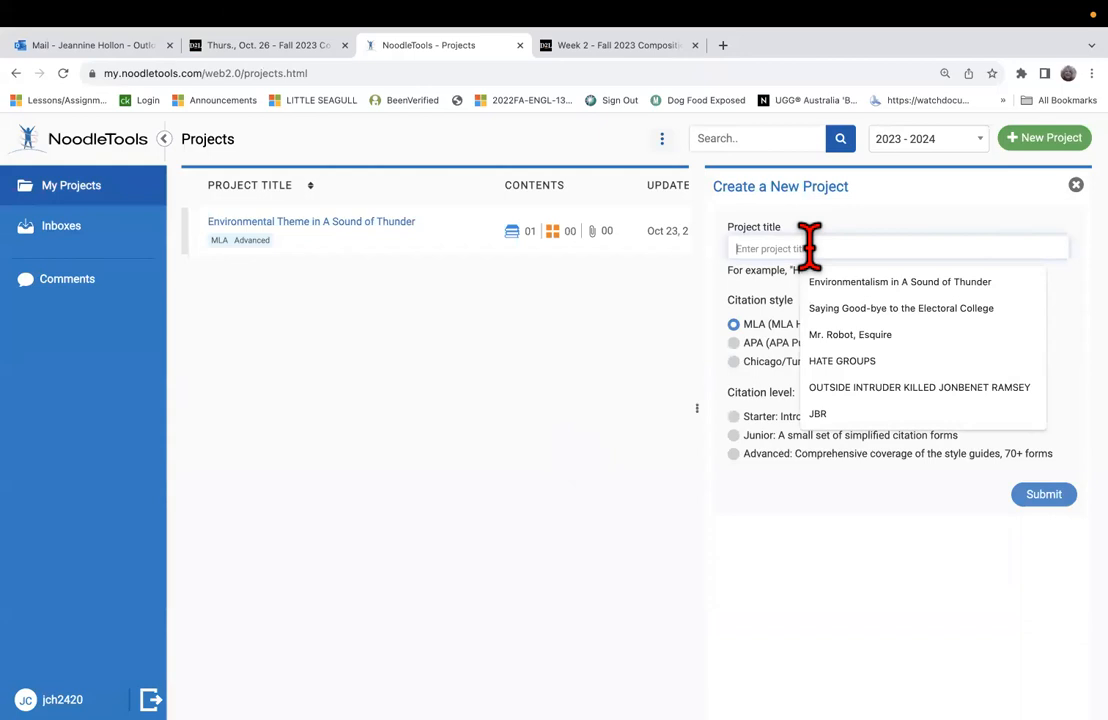
# Create an MLA project at the Advanced citation level titled "Woman Falling Off the Fire Escape" and open it
pyautogui.write('w')
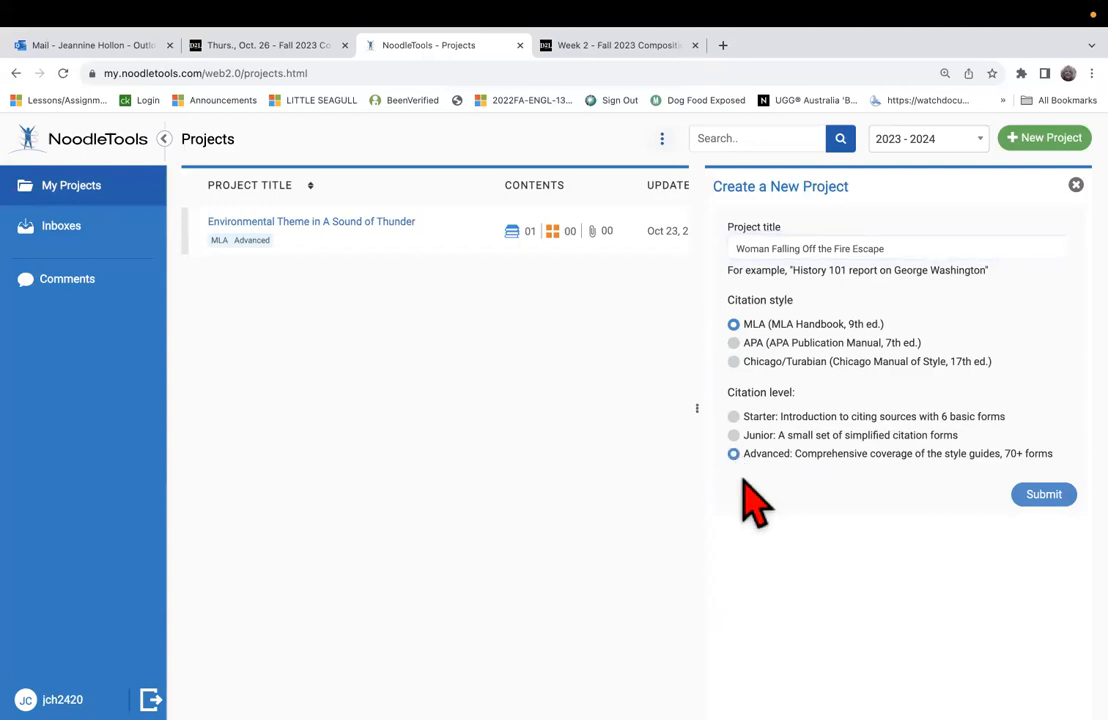
pyautogui.click(1045, 496)
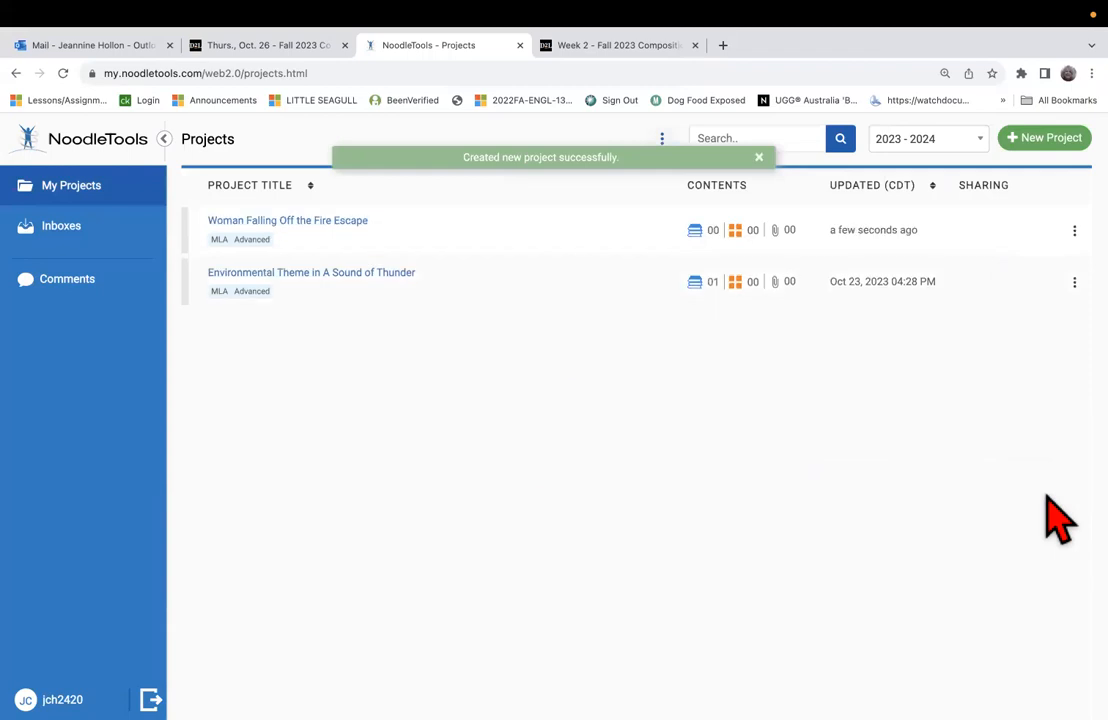
pyautogui.click(318, 228)
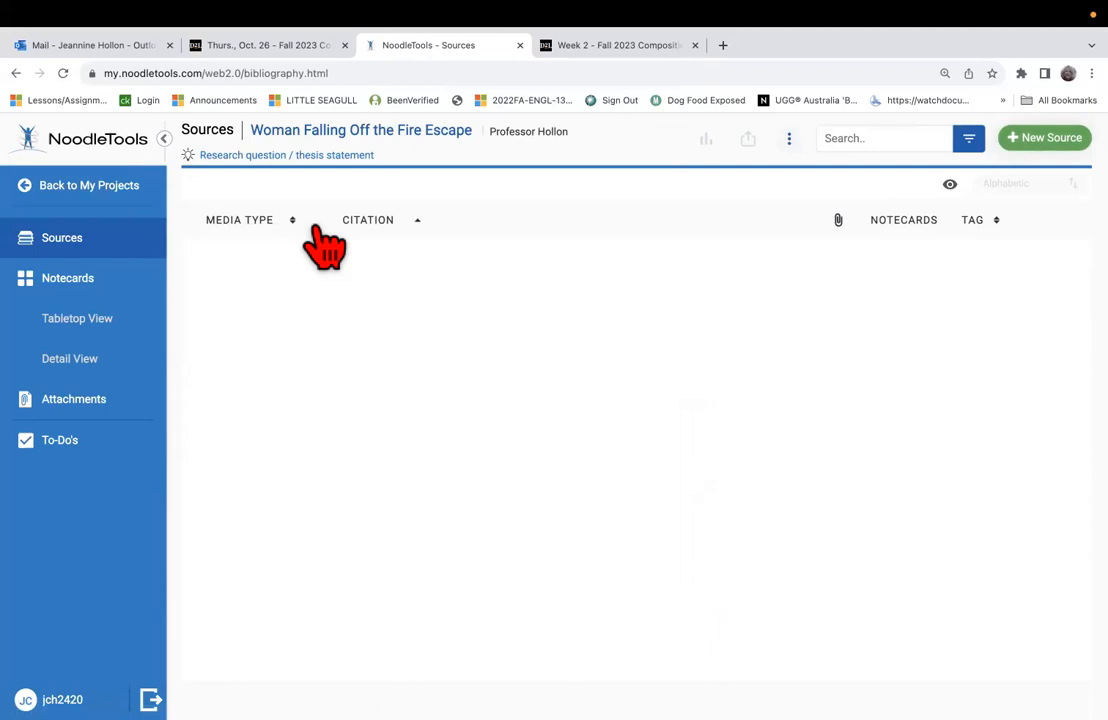
# Switch to the Outlook mailbox and open the e-mail with the subject "Artucke 1" that holds the source citation
pyautogui.moveTo(157, 697)
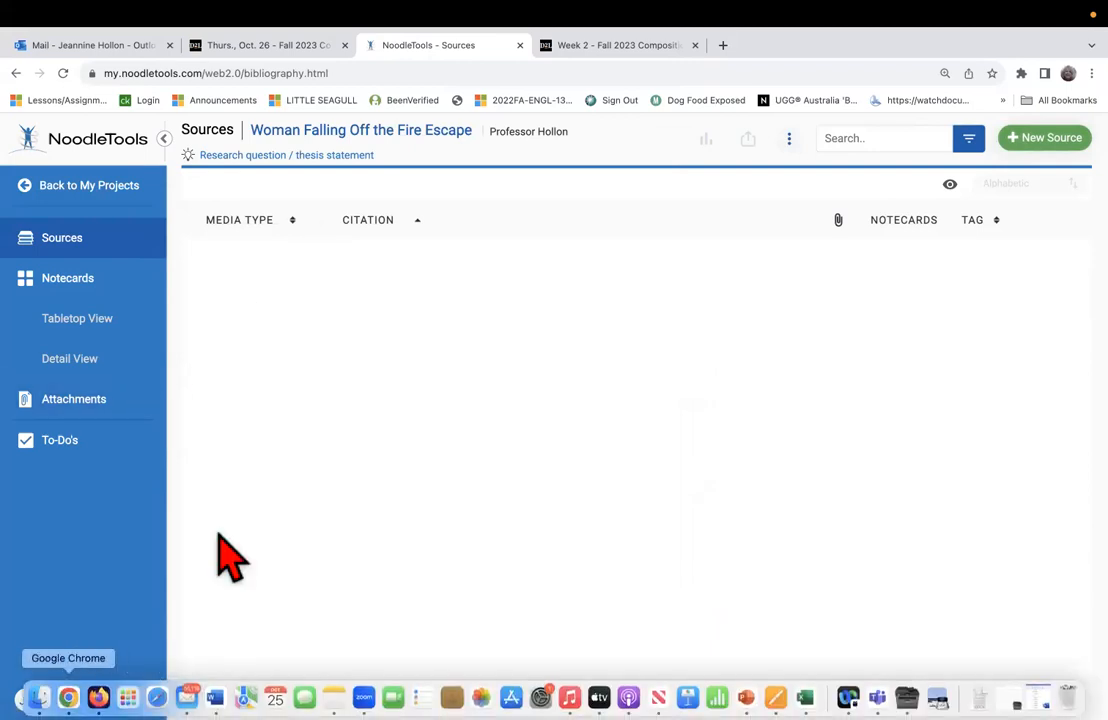
pyautogui.click(122, 48)
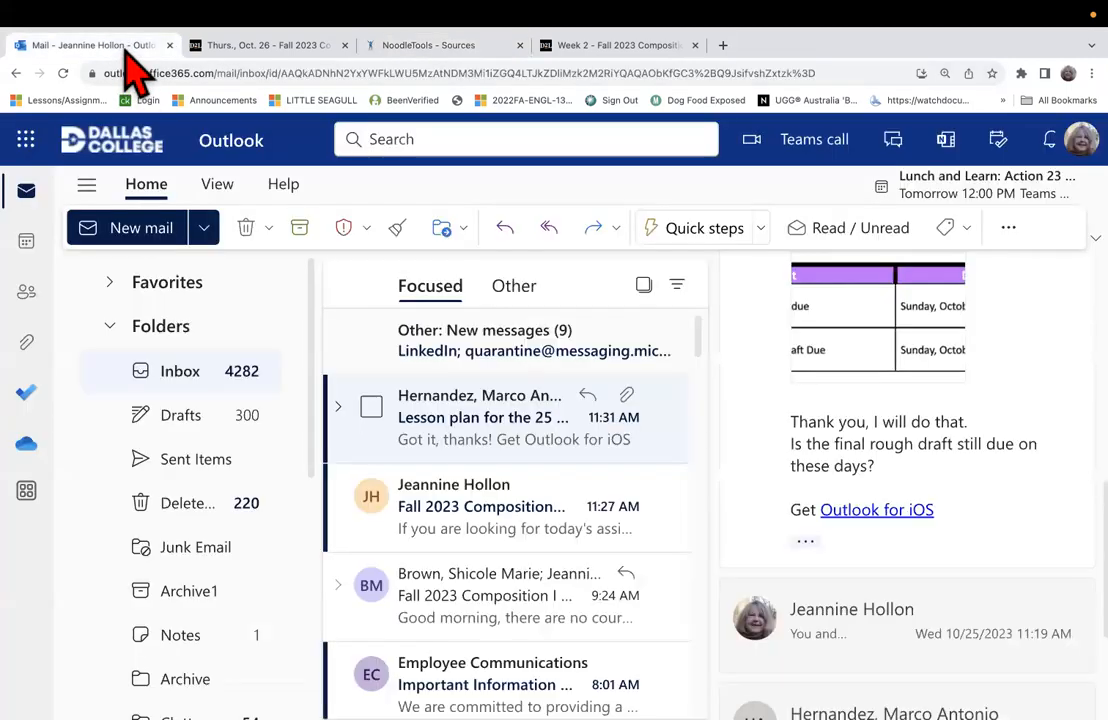
pyautogui.scroll(-3, 522, 605)
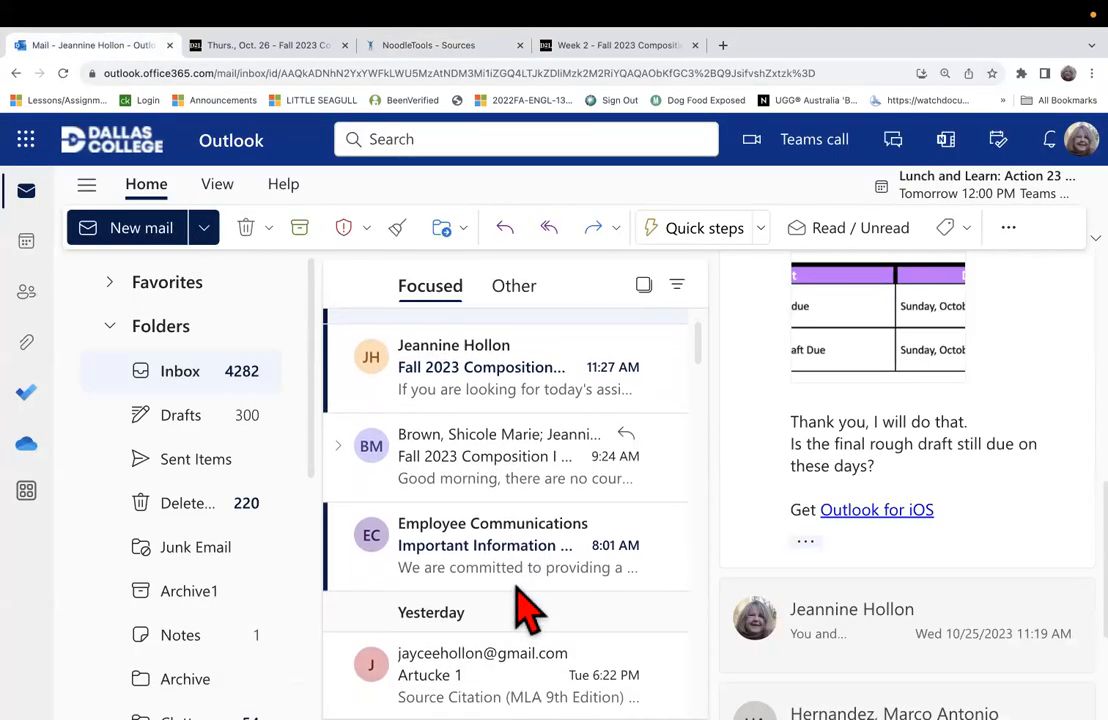
pyautogui.scroll(-5, 522, 605)
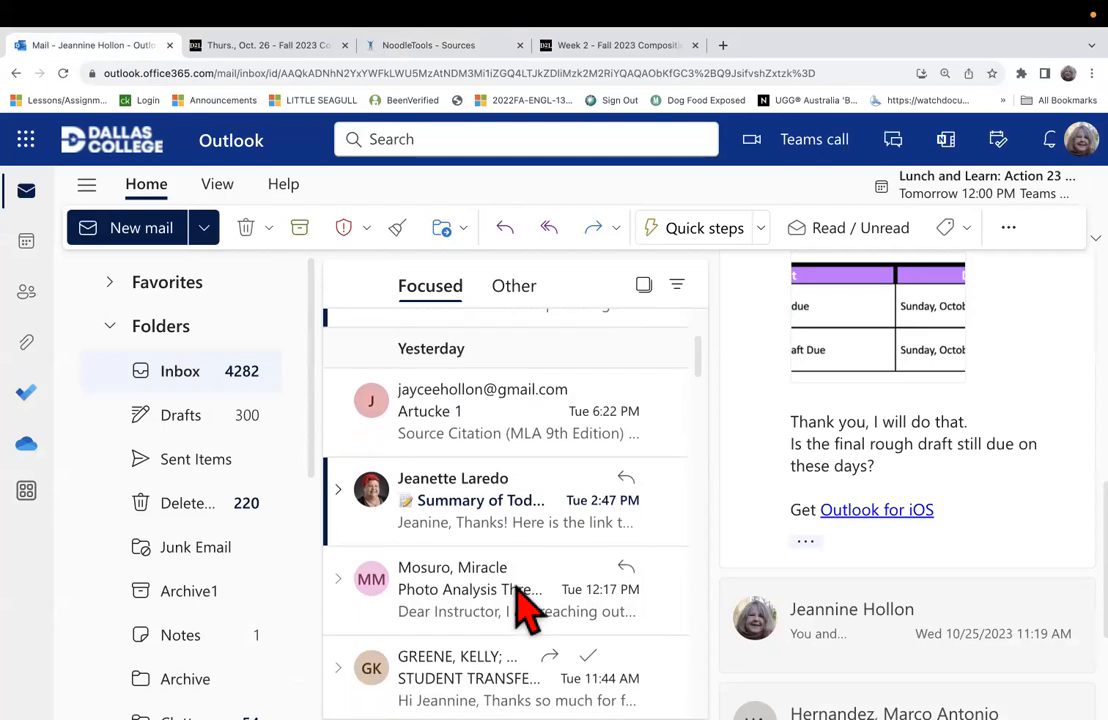
pyautogui.doubleClick(478, 440)
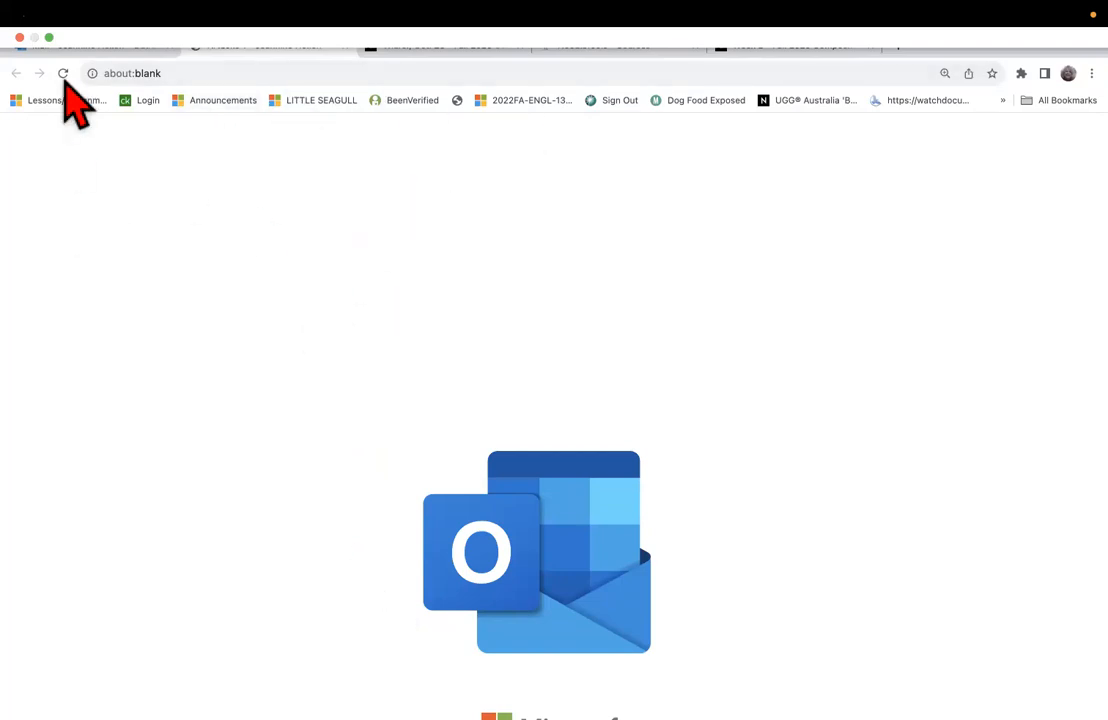
pyautogui.moveTo(308, 700); pyautogui.dragTo(283, 400)
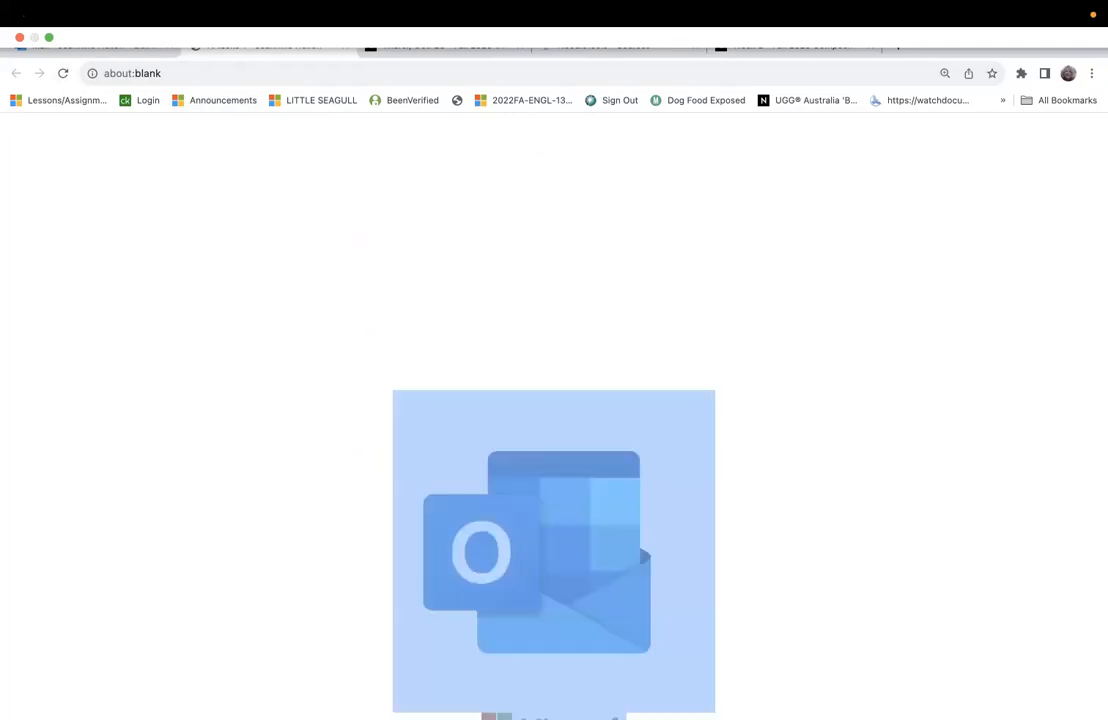
pyautogui.click(64, 74)
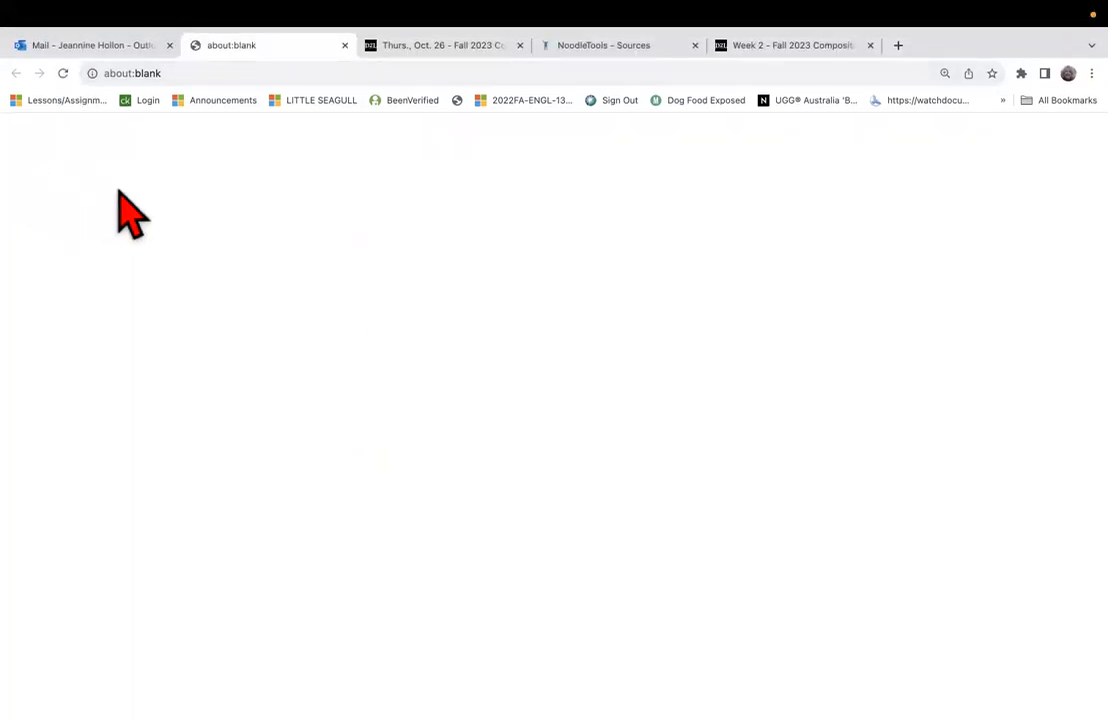
# Return to the mailbox and copy the complete MLA citation for "Portrait of the Photojournalist" from the e-mail, without its "Source Citation" heading
pyautogui.click(90, 46)
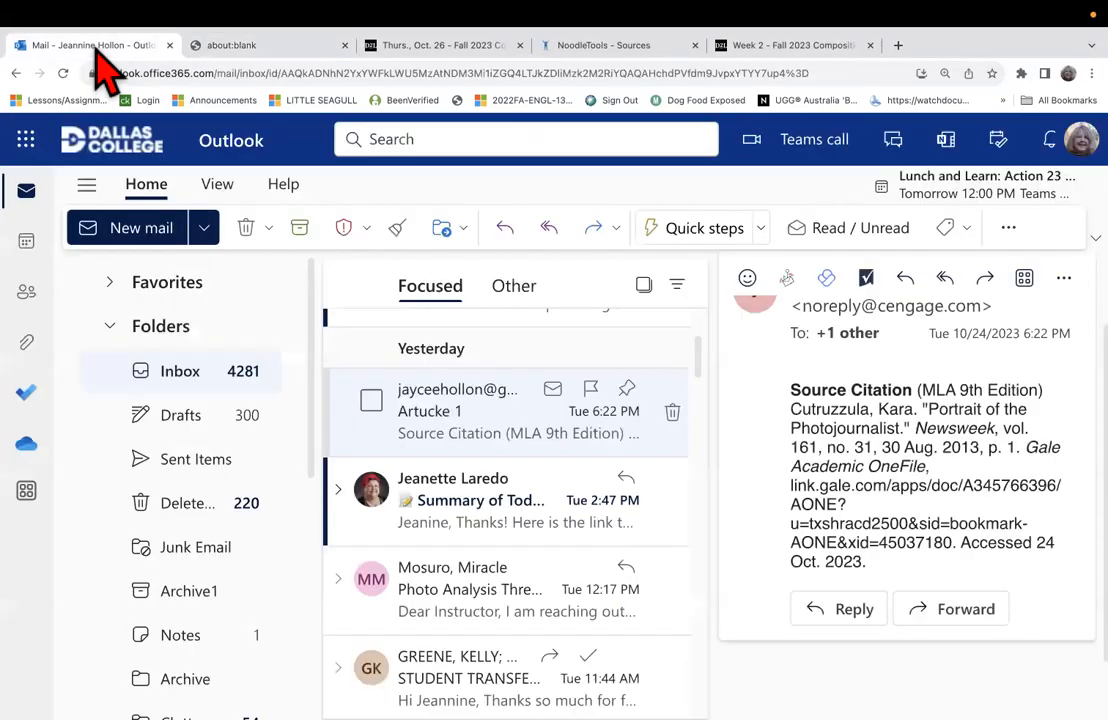
pyautogui.scroll(-1, 513, 594)
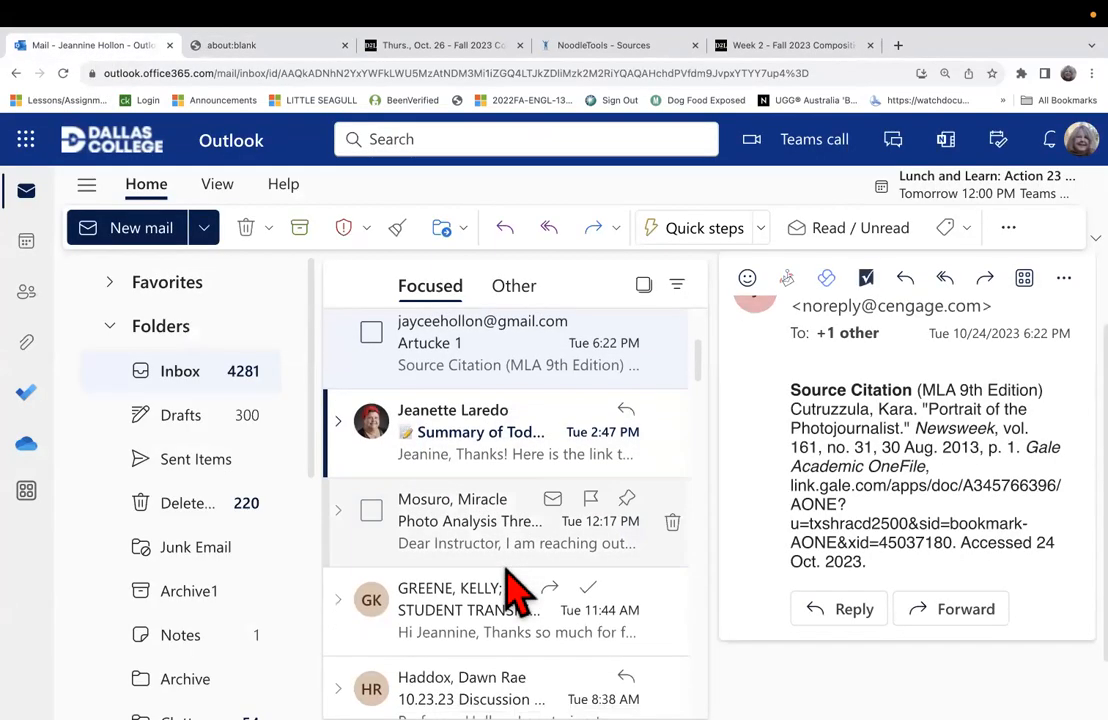
pyautogui.scroll(2, 838, 507)
pyautogui.scroll(-2, 838, 510)
pyautogui.scroll(-1, 836, 510)
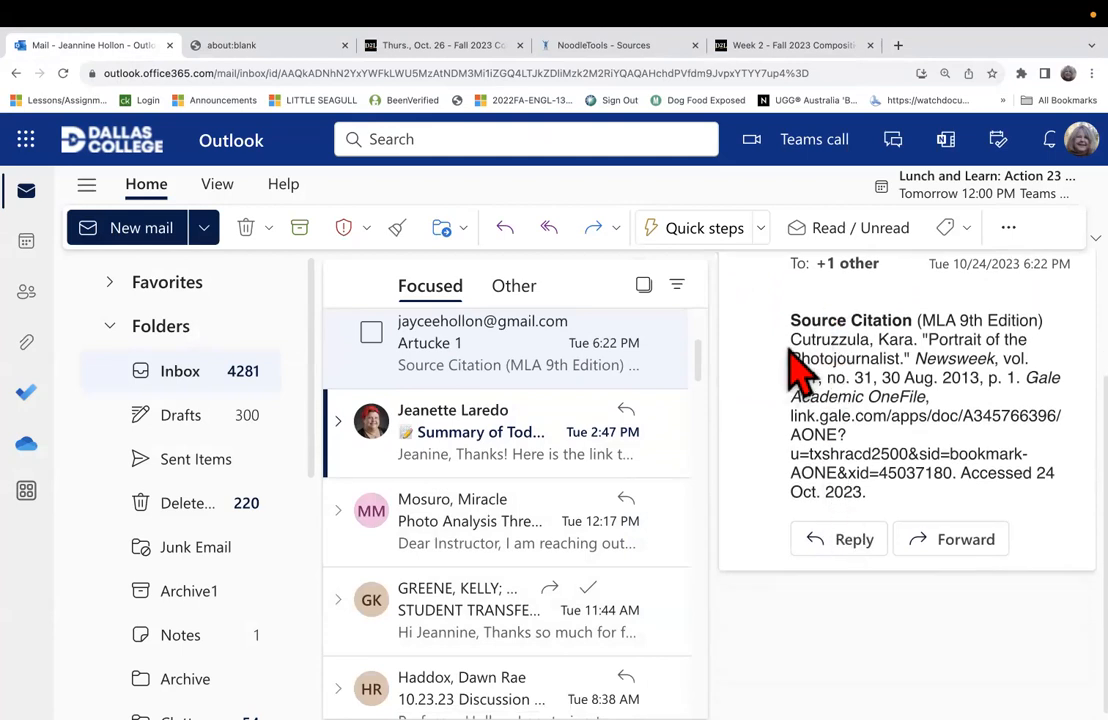
pyautogui.moveTo(792, 340); pyautogui.dragTo(975, 520)
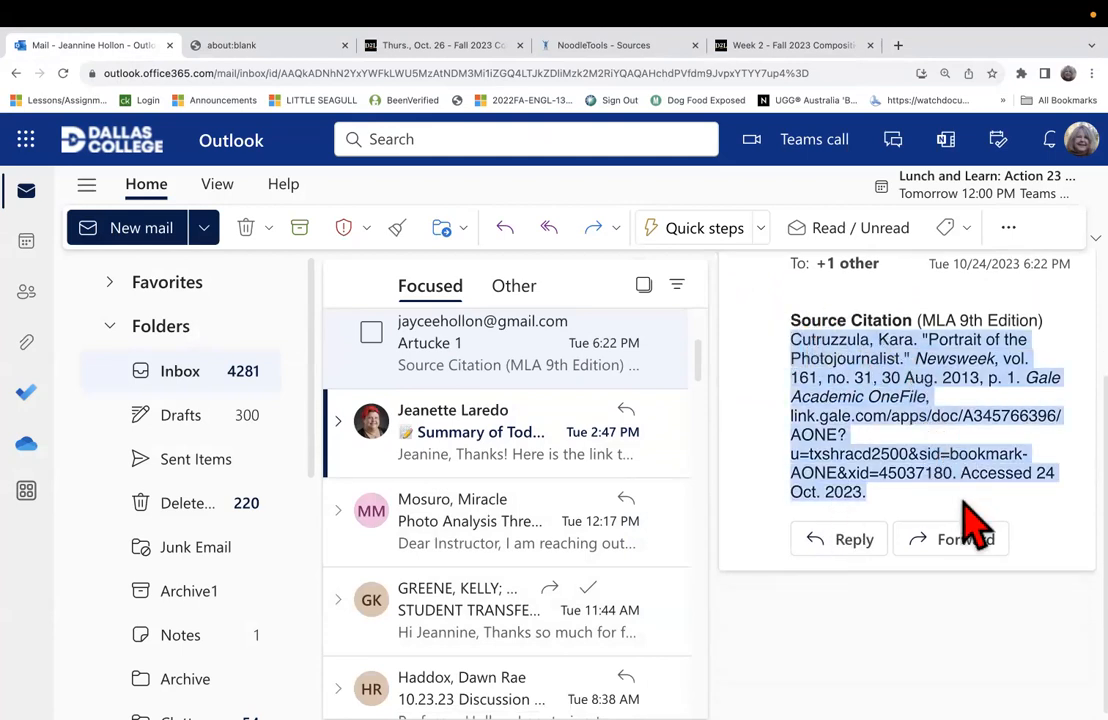
pyautogui.rightClick(858, 400)
pyautogui.click(668, 433)
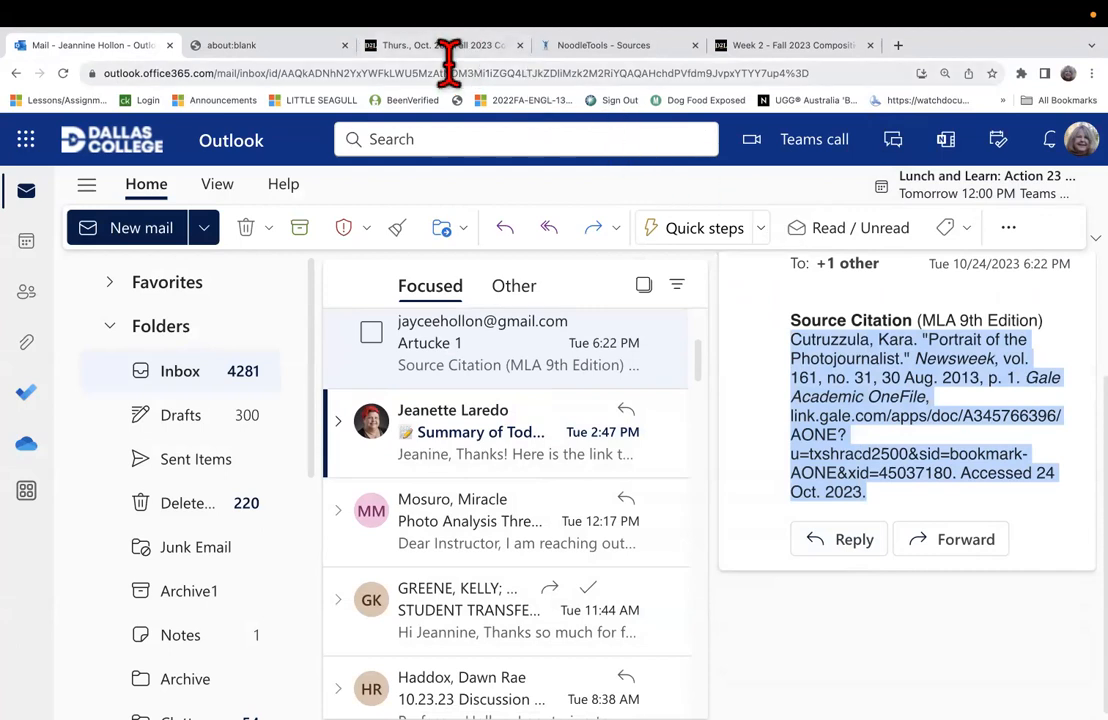
# Switch back to NoodleTools and reopen the "Woman Falling Off the Fire Escape" project from the projects list
pyautogui.click(558, 50)
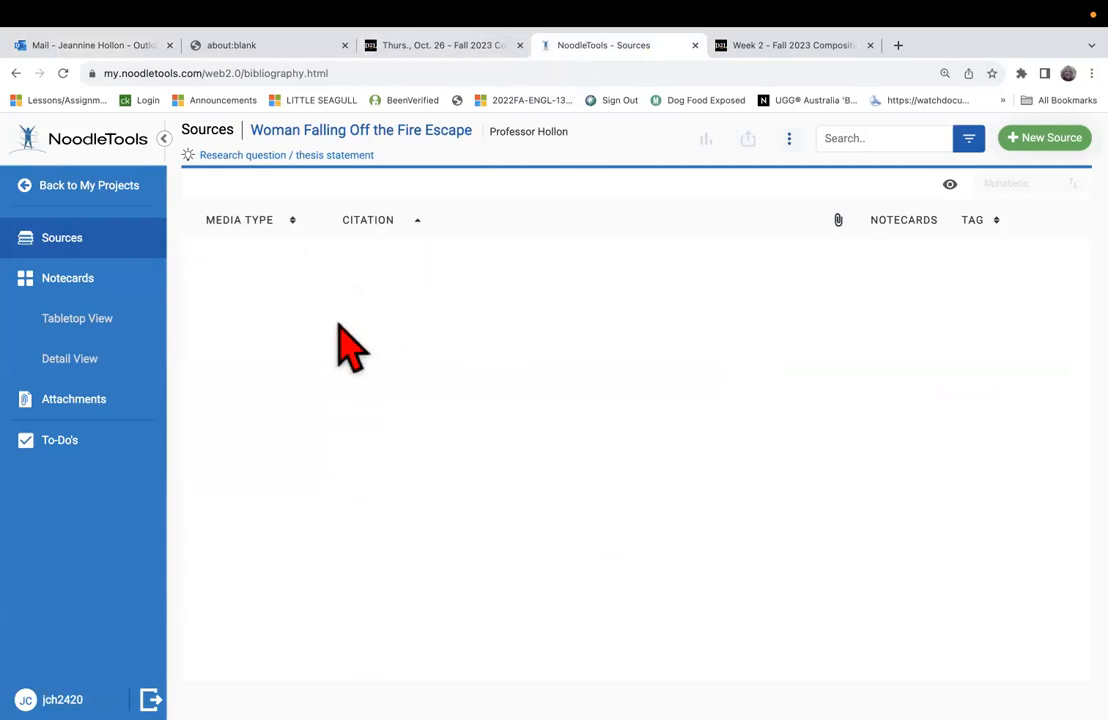
pyautogui.click(70, 190)
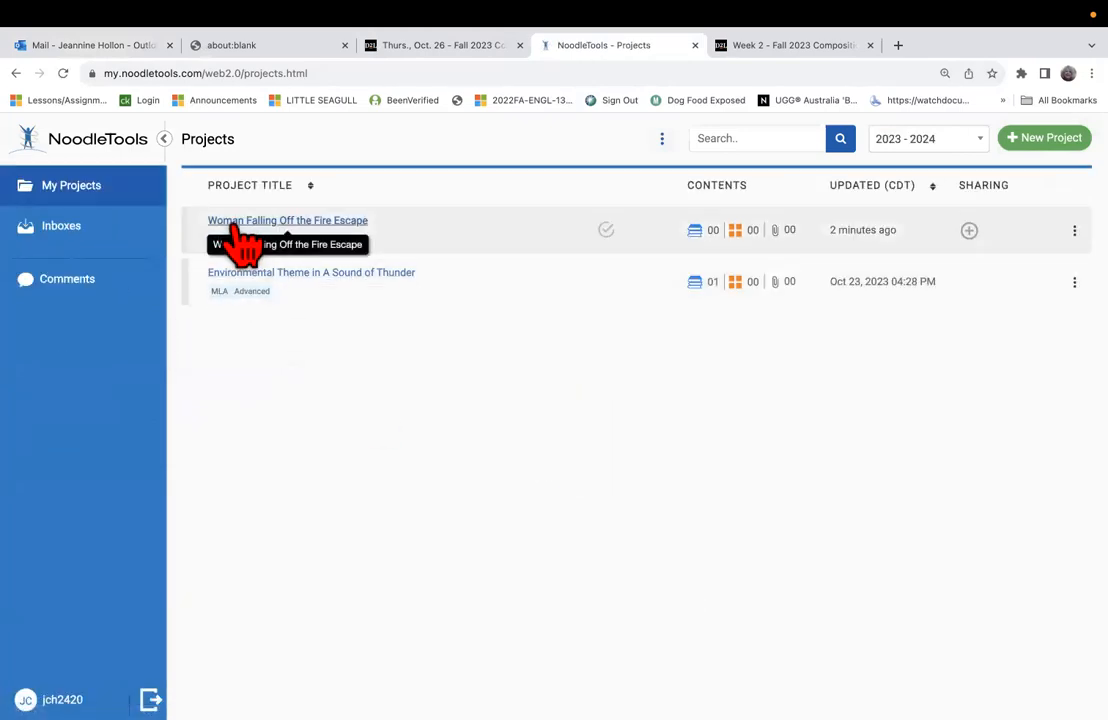
pyautogui.click(240, 221)
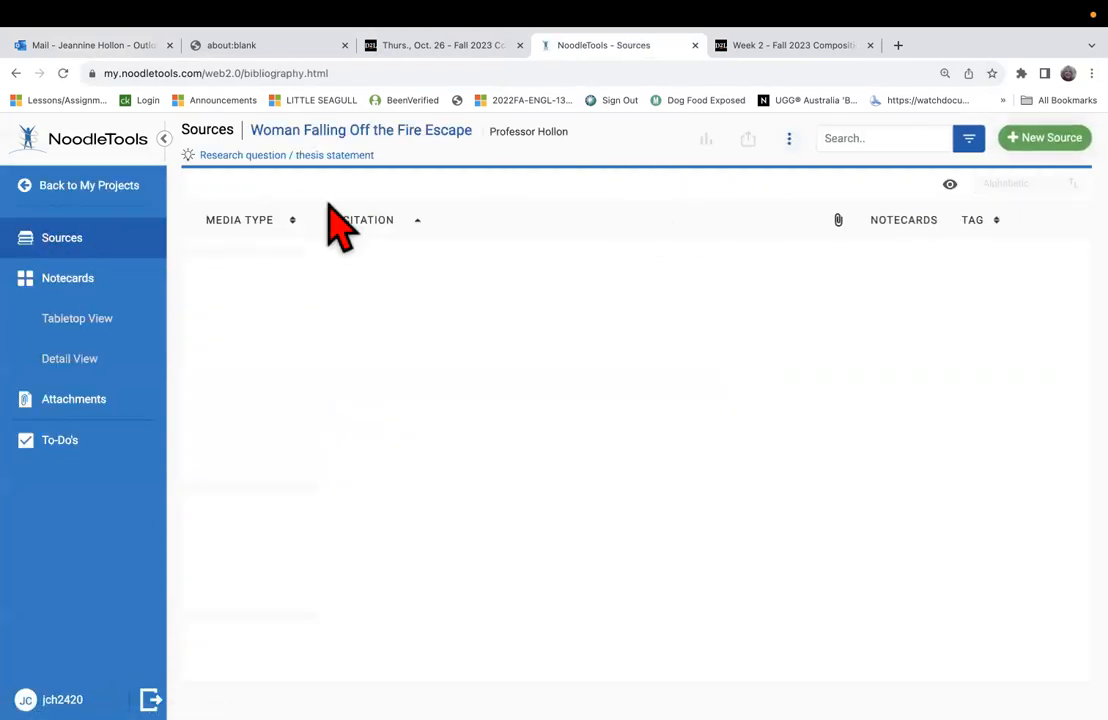
pyautogui.click(1048, 140)
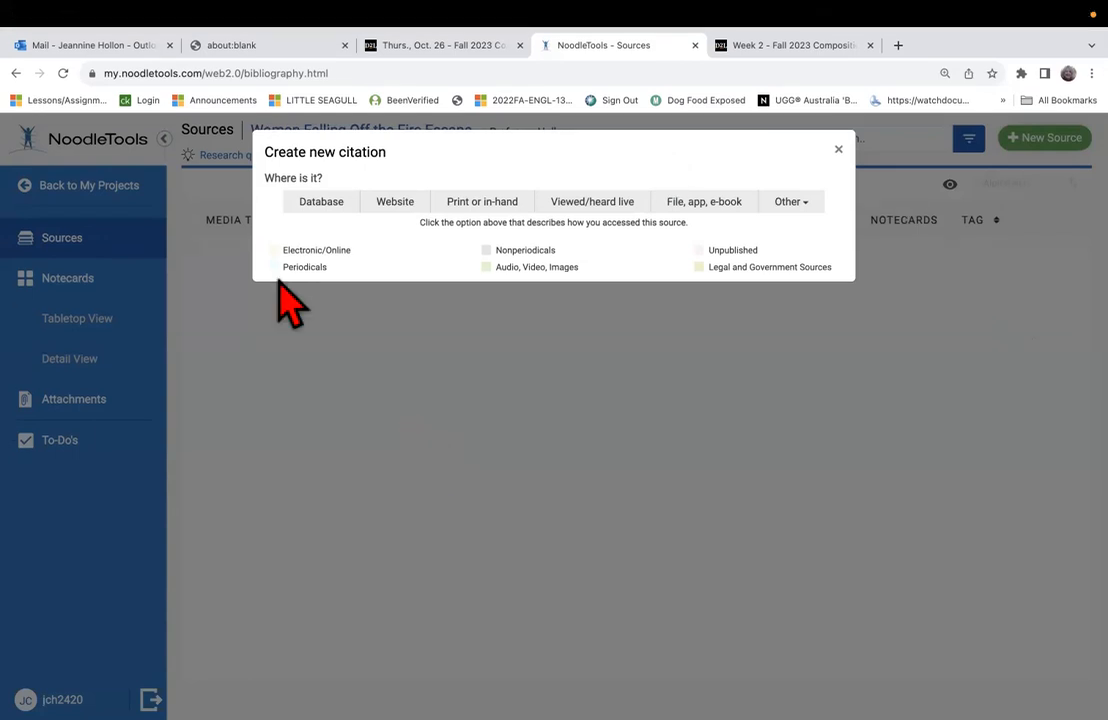
pyautogui.click(318, 203)
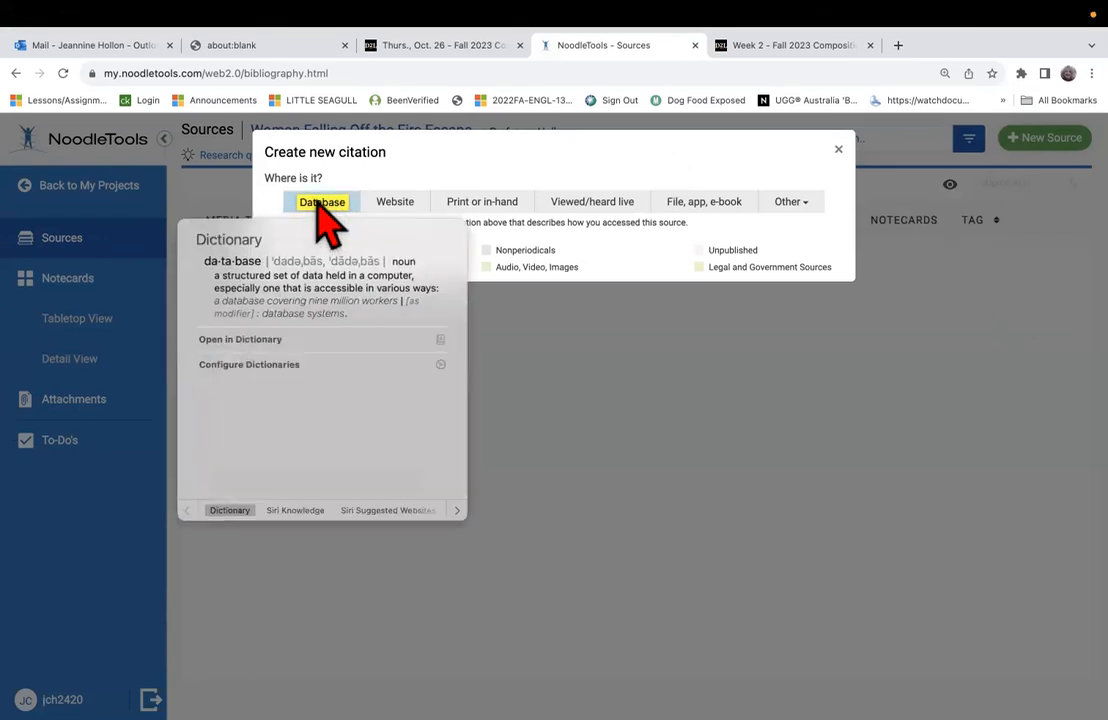
pyautogui.click(873, 291)
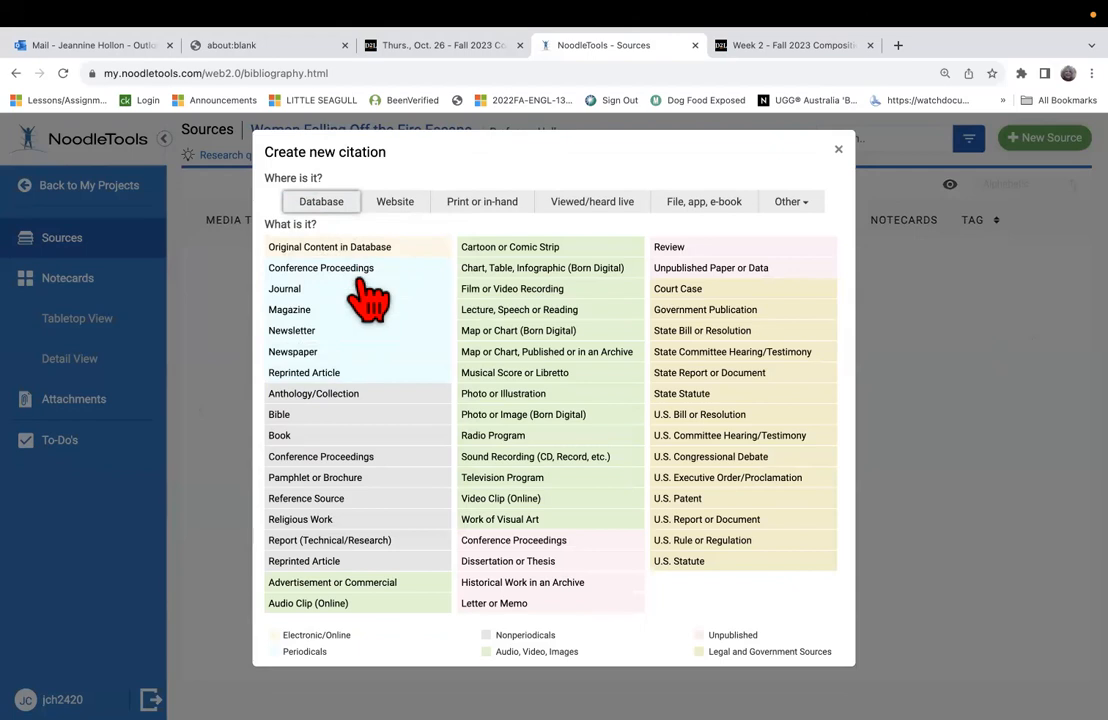
pyautogui.click(305, 311)
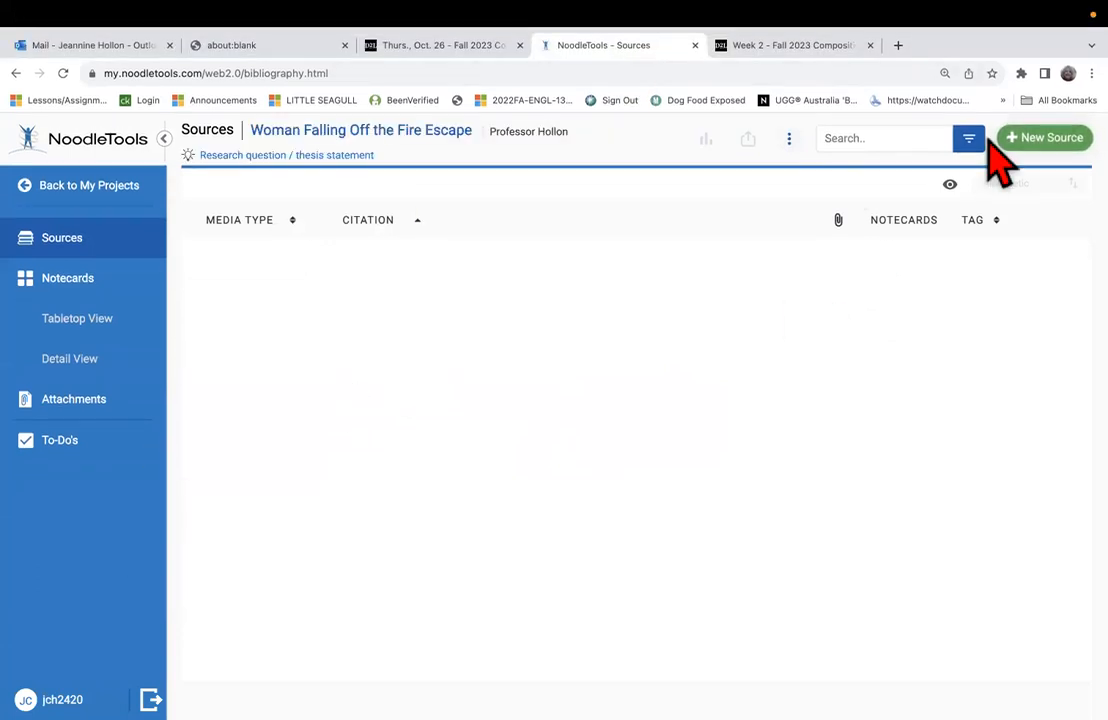
# Start a new source citation for a magazine found in a database and continue past the help screen to its form
pyautogui.click(1040, 140)
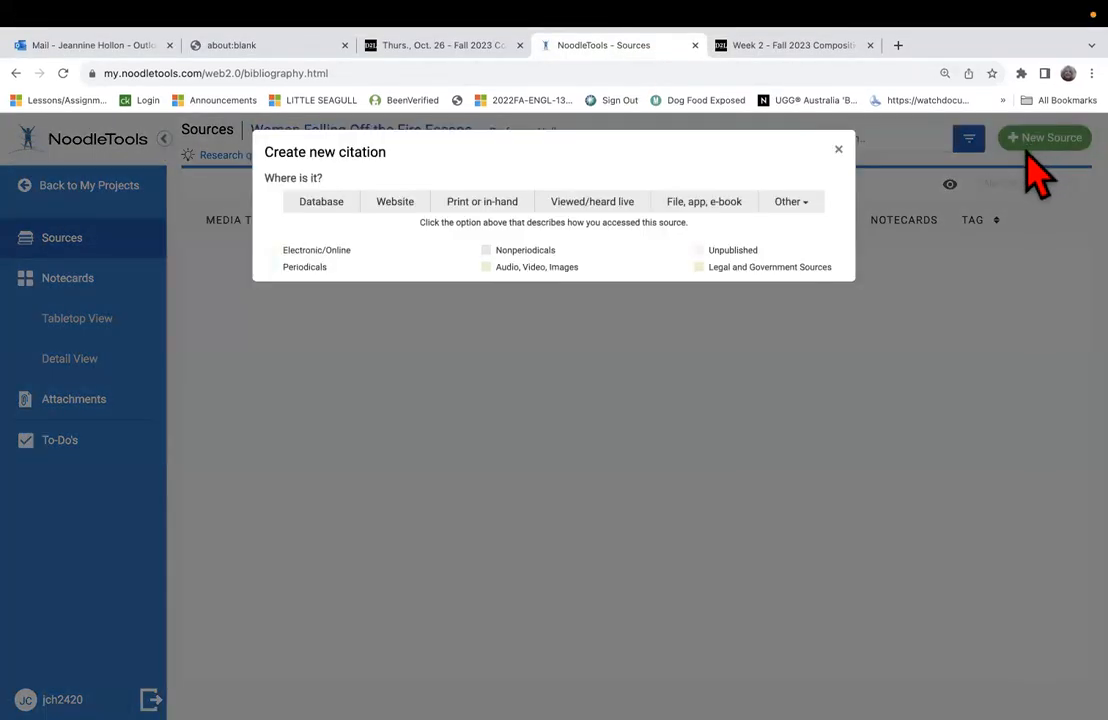
pyautogui.click(336, 207)
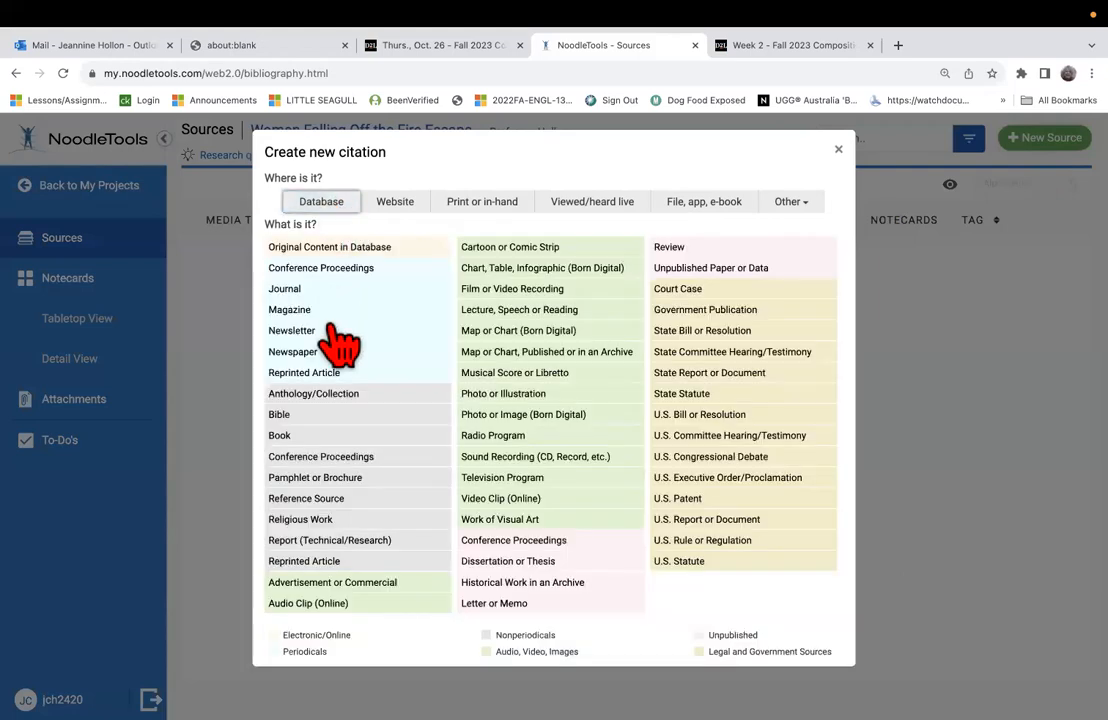
pyautogui.click(294, 310)
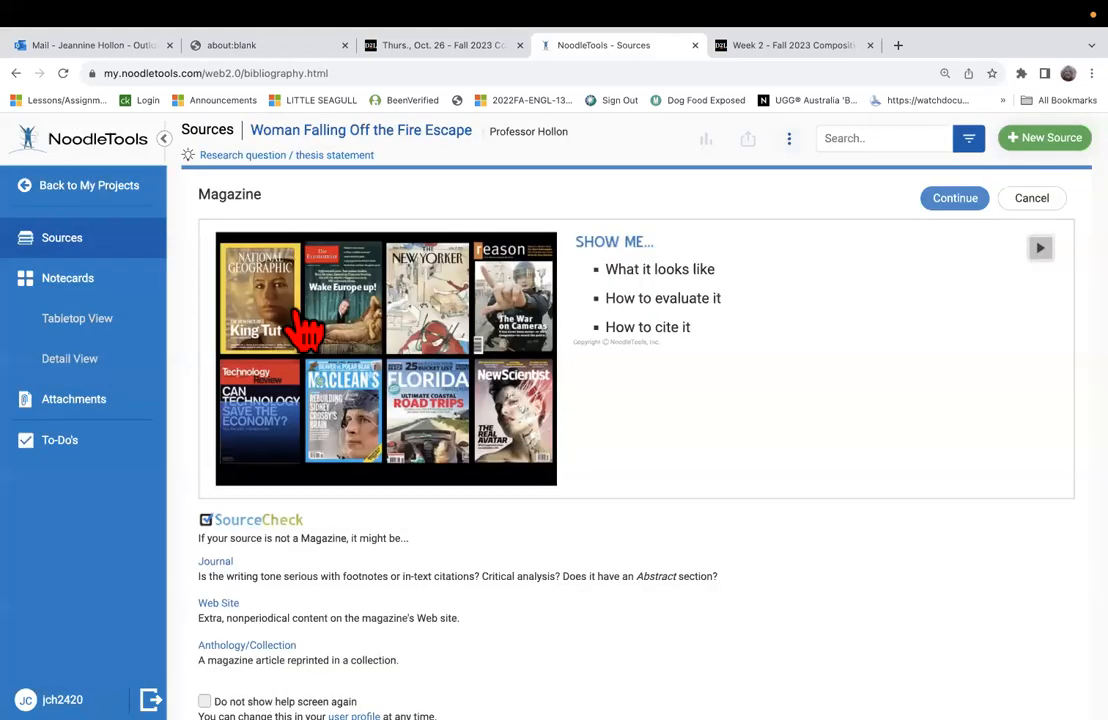
pyautogui.scroll(-1, 460, 440)
pyautogui.scroll(1, 460, 440)
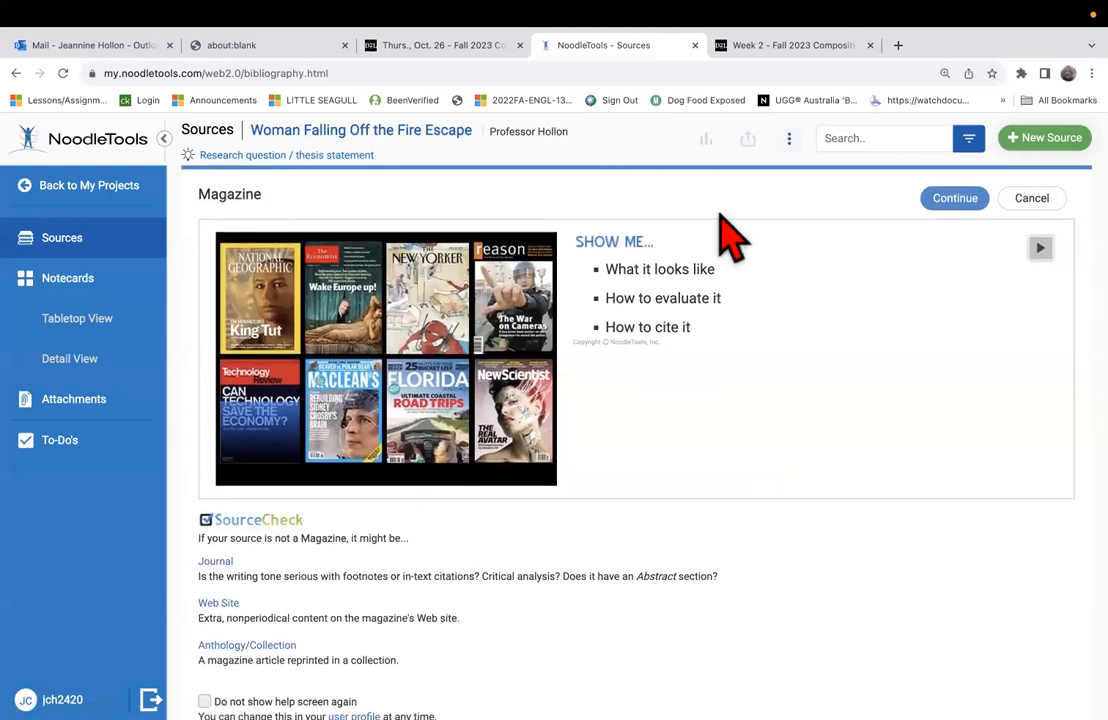
pyautogui.click(962, 198)
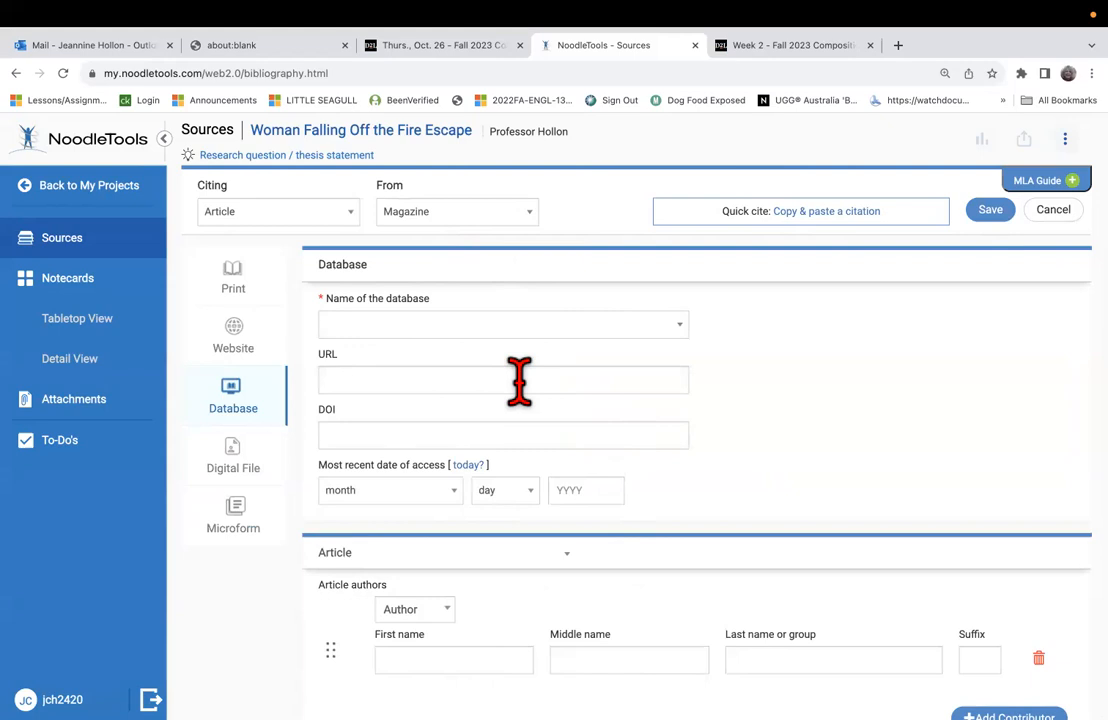
# Change the form to copy-and-paste citation entry and paste the copied "Portrait of the Photojournalist" citation as the manually edited citation
pyautogui.click(826, 224)
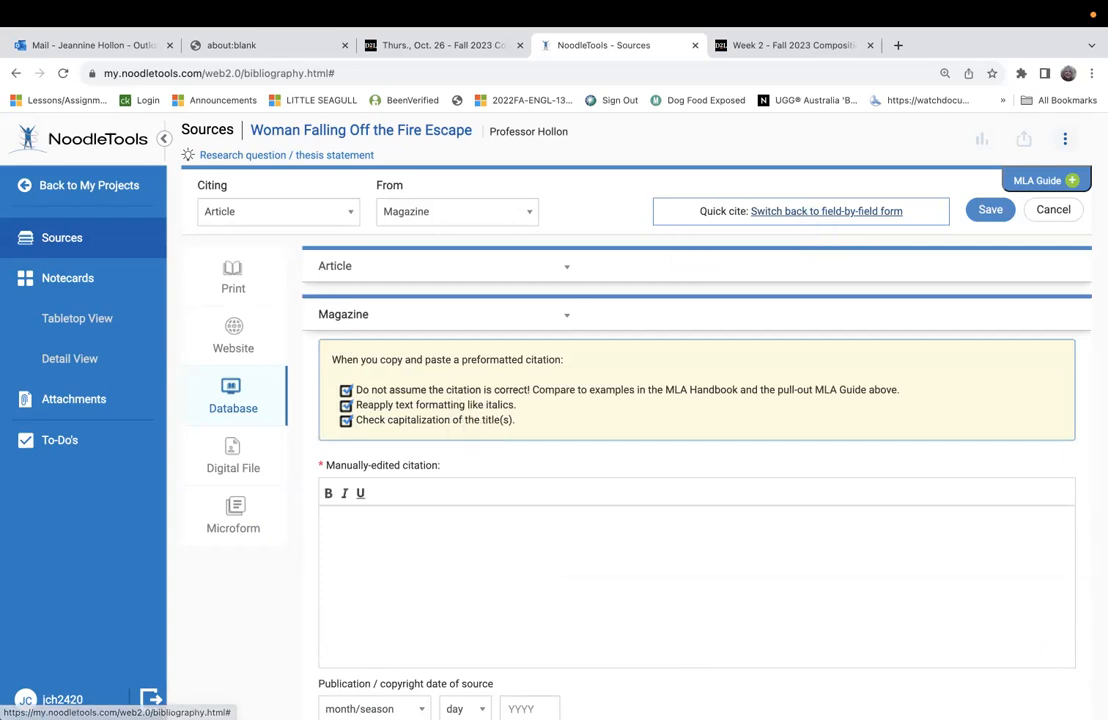
pyautogui.click(377, 600)
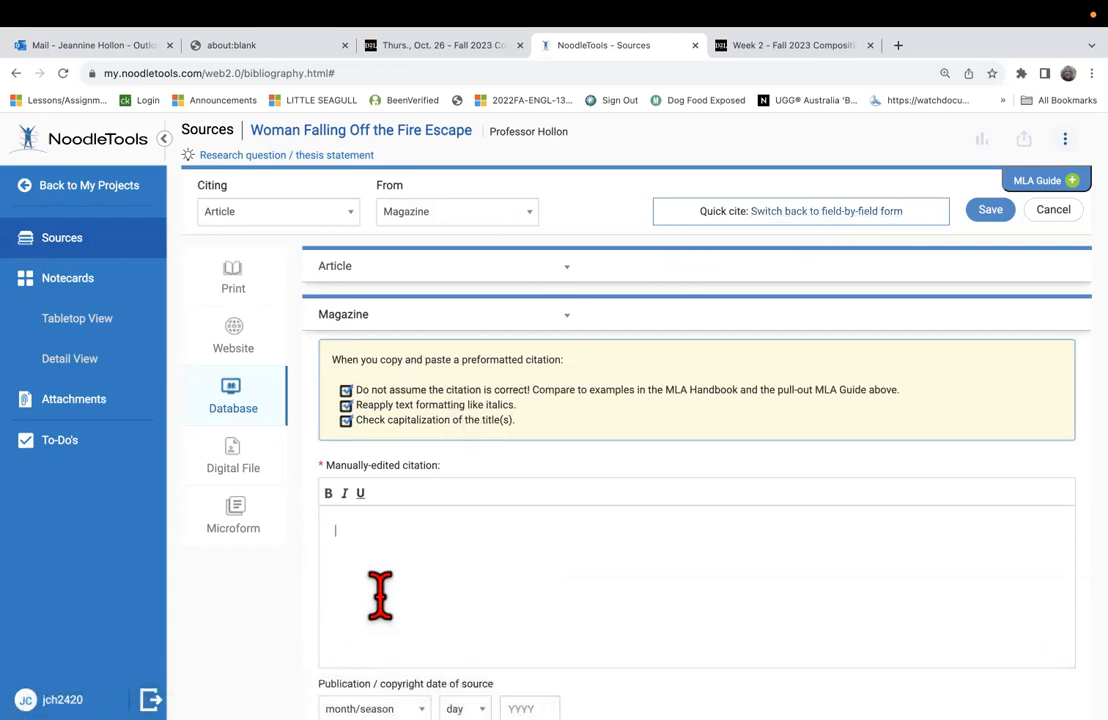
pyautogui.rightClick(408, 553)
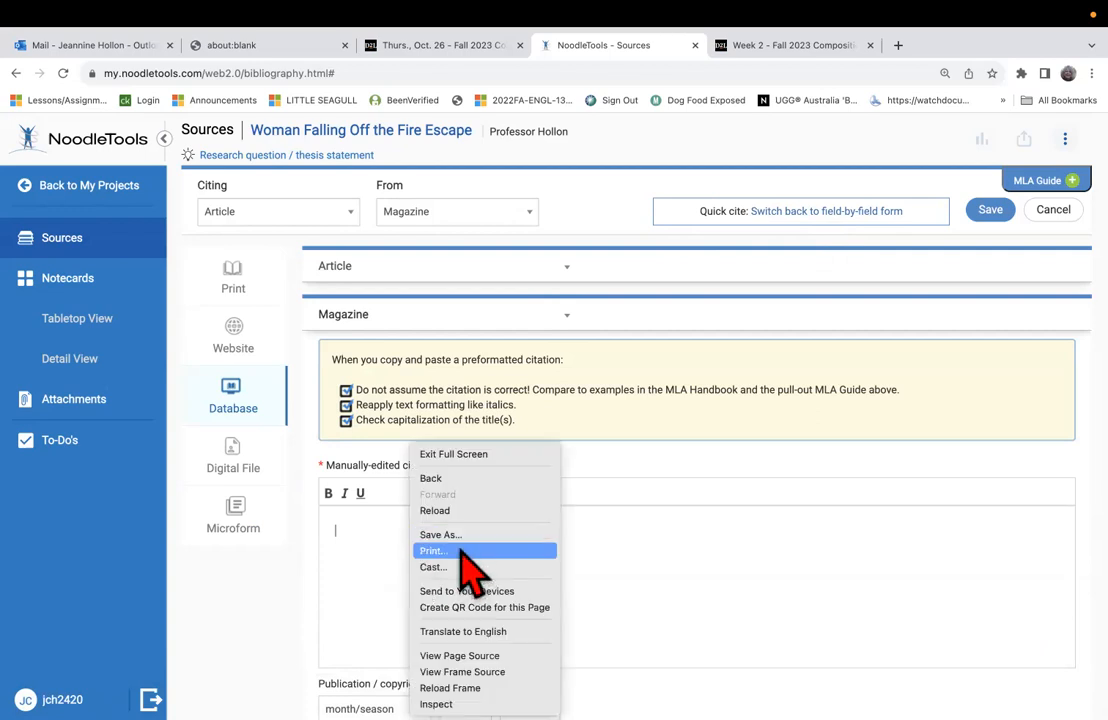
pyautogui.click(368, 526)
pyautogui.rightClick(369, 527)
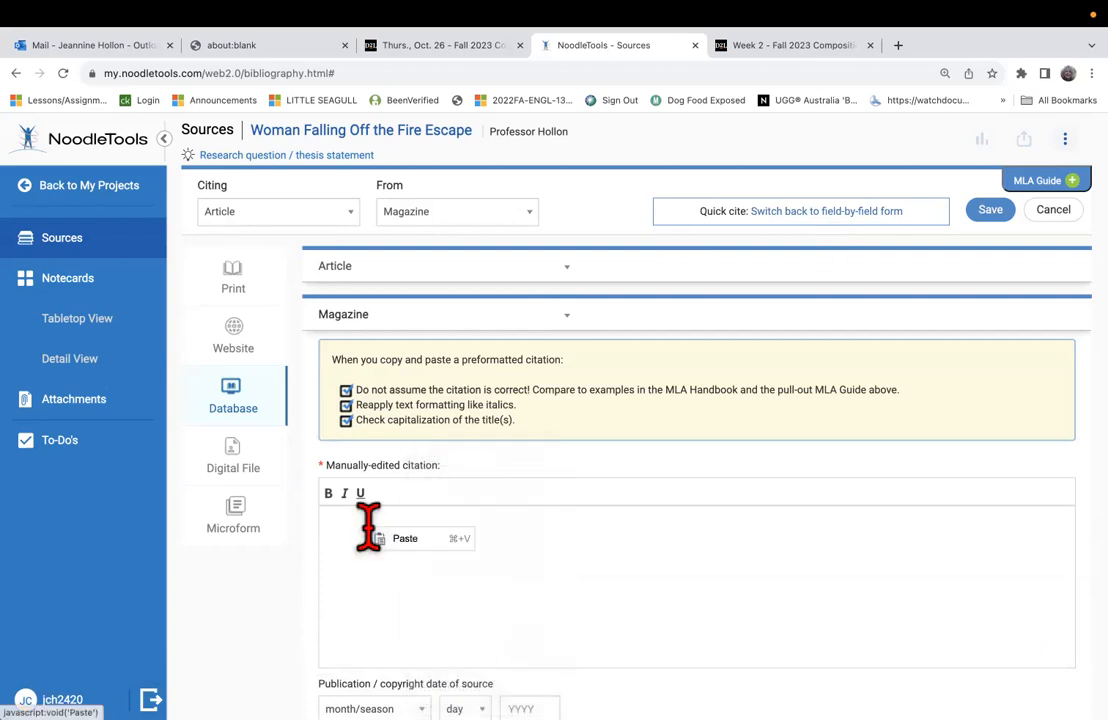
pyautogui.click(396, 538)
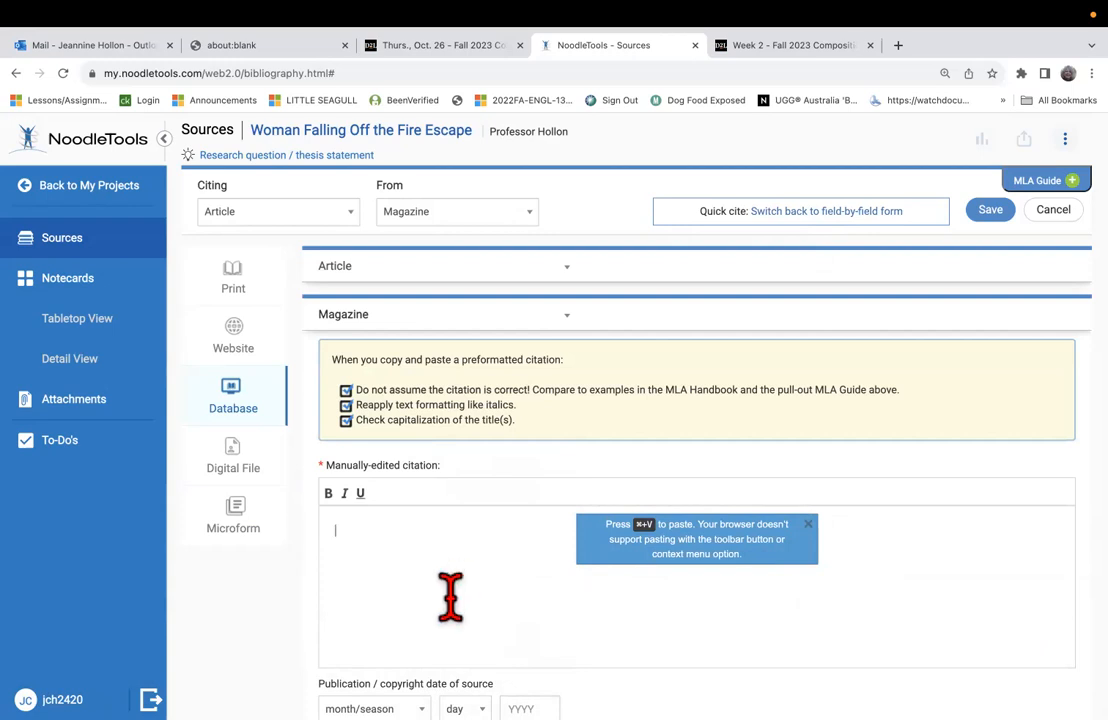
pyautogui.press('super+v')
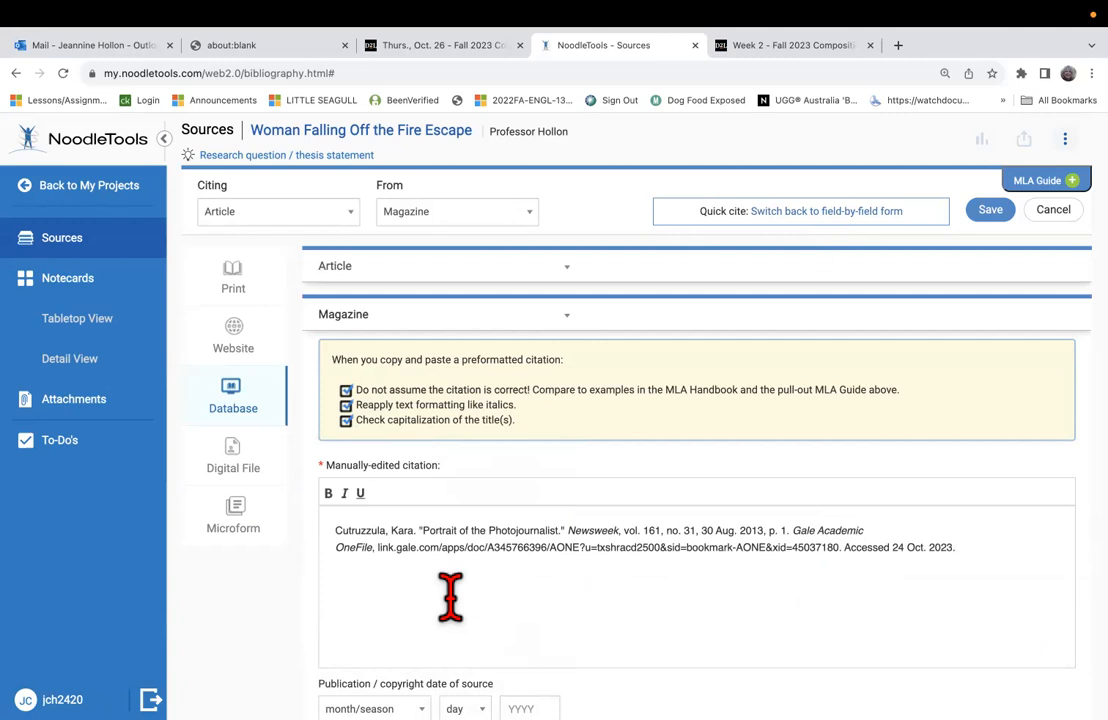
pyautogui.rightClick(398, 560)
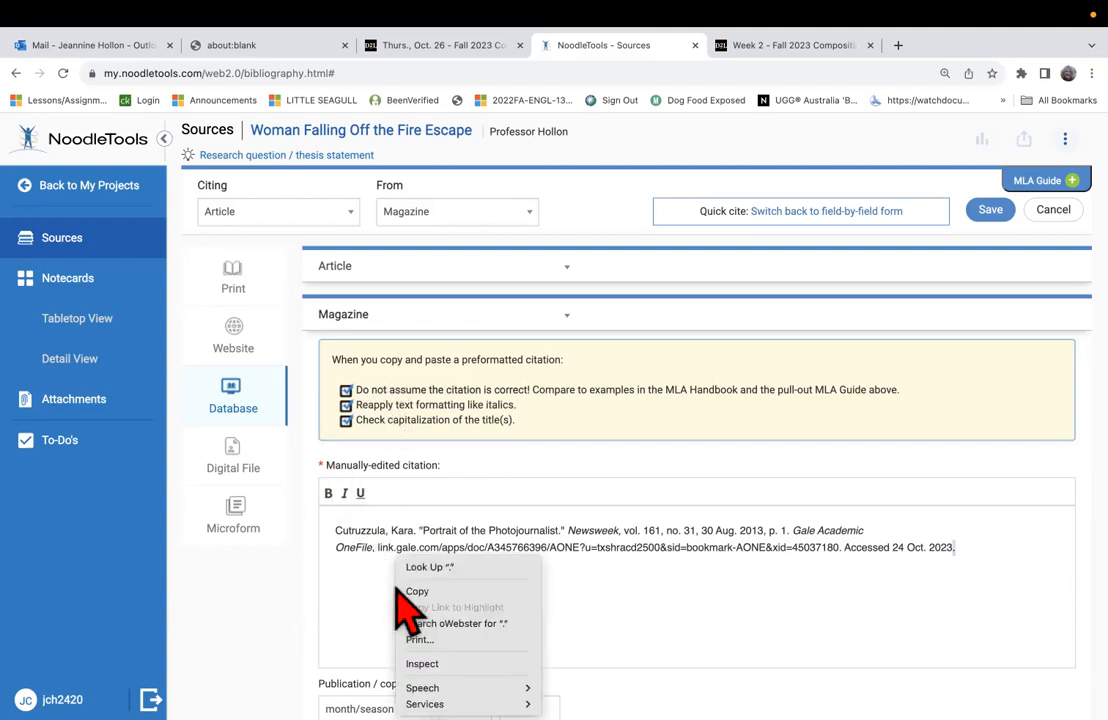
pyautogui.click(710, 605)
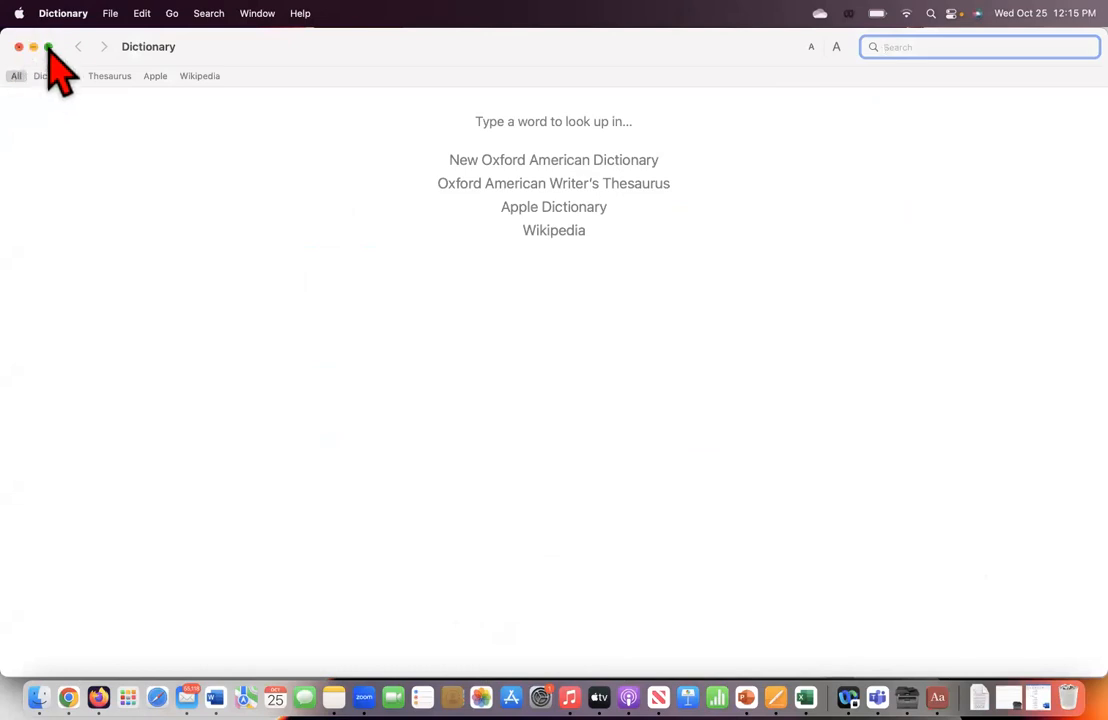
# Close the Dictionary window, switch back to NoodleTools in Chrome and reopen the "Woman Falling Off the Fire Escape" project from the projects list
pyautogui.click(19, 47)
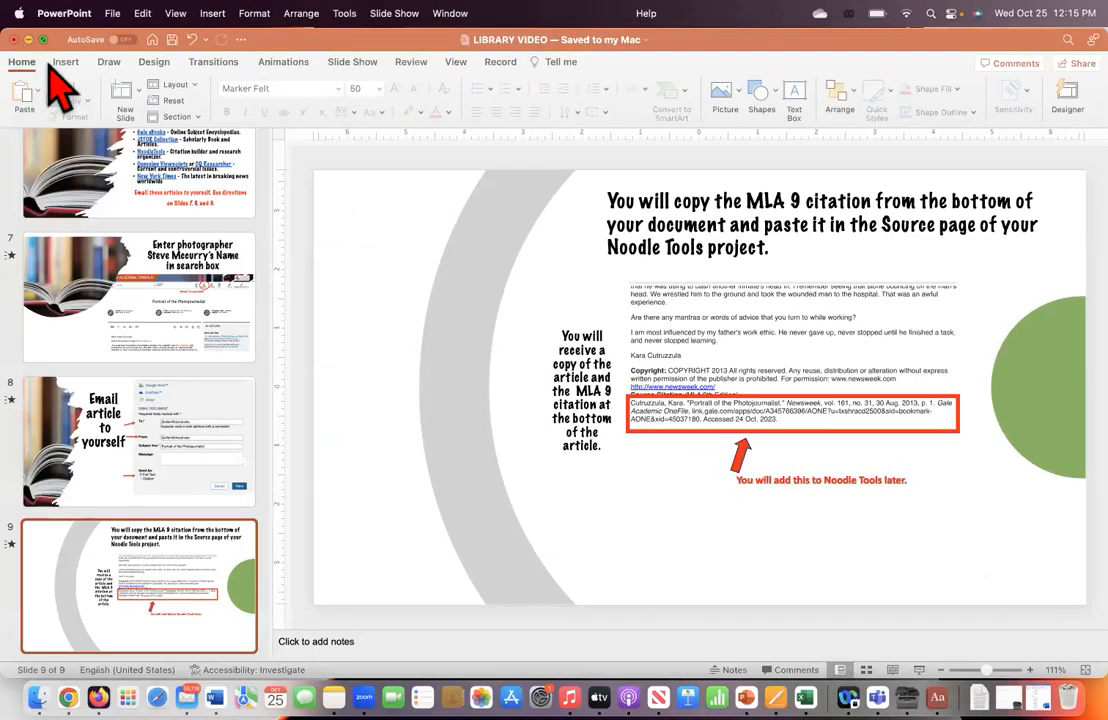
pyautogui.click(68, 697)
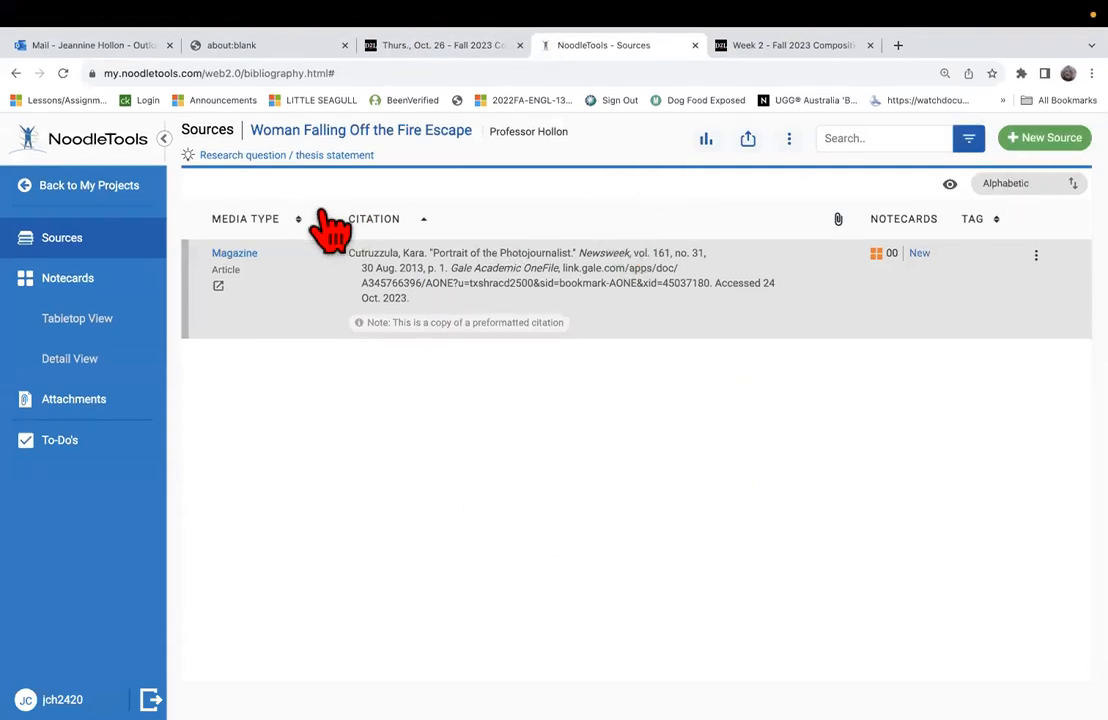
pyautogui.click(465, 275)
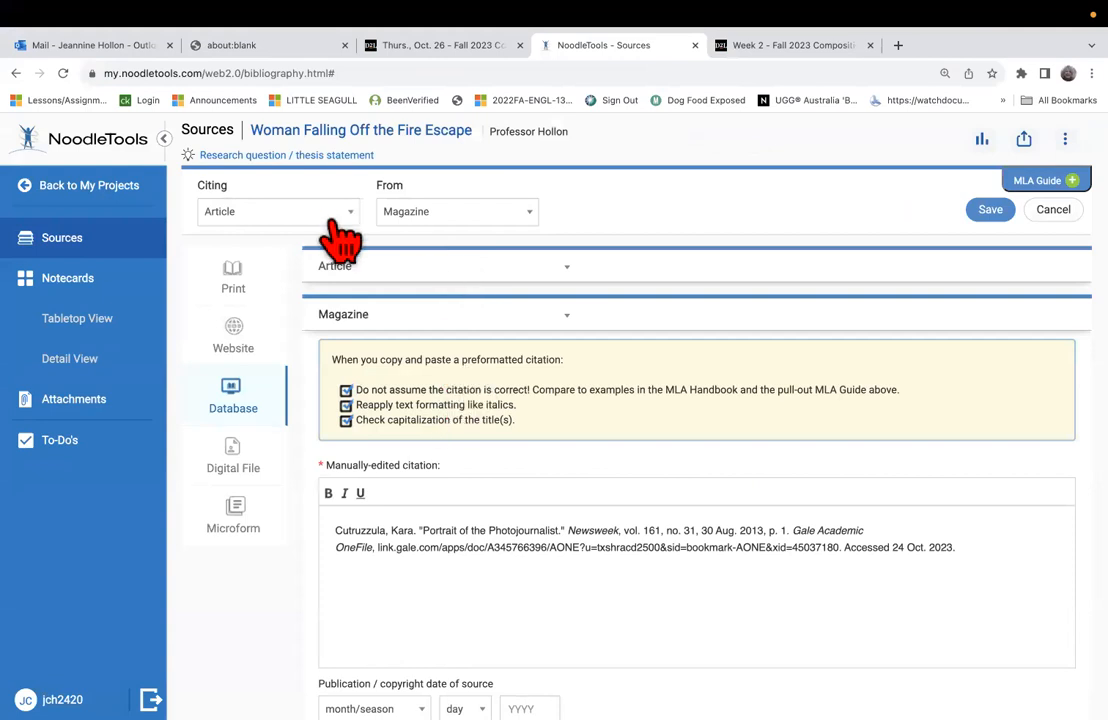
pyautogui.click(60, 188)
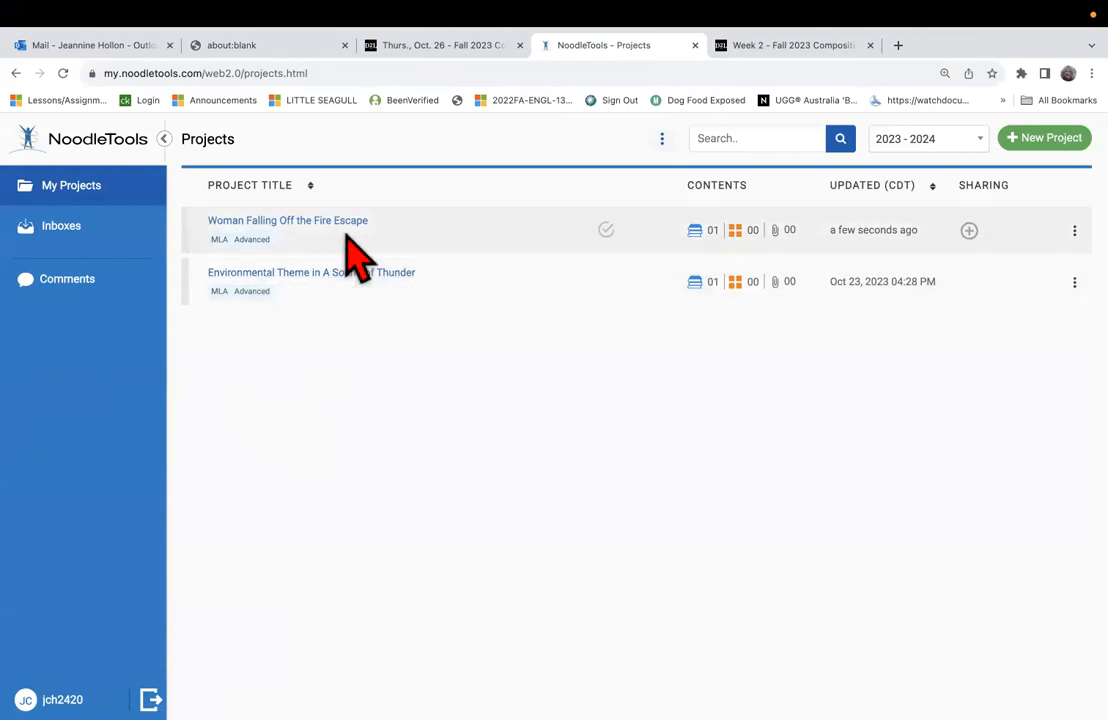
pyautogui.click(355, 222)
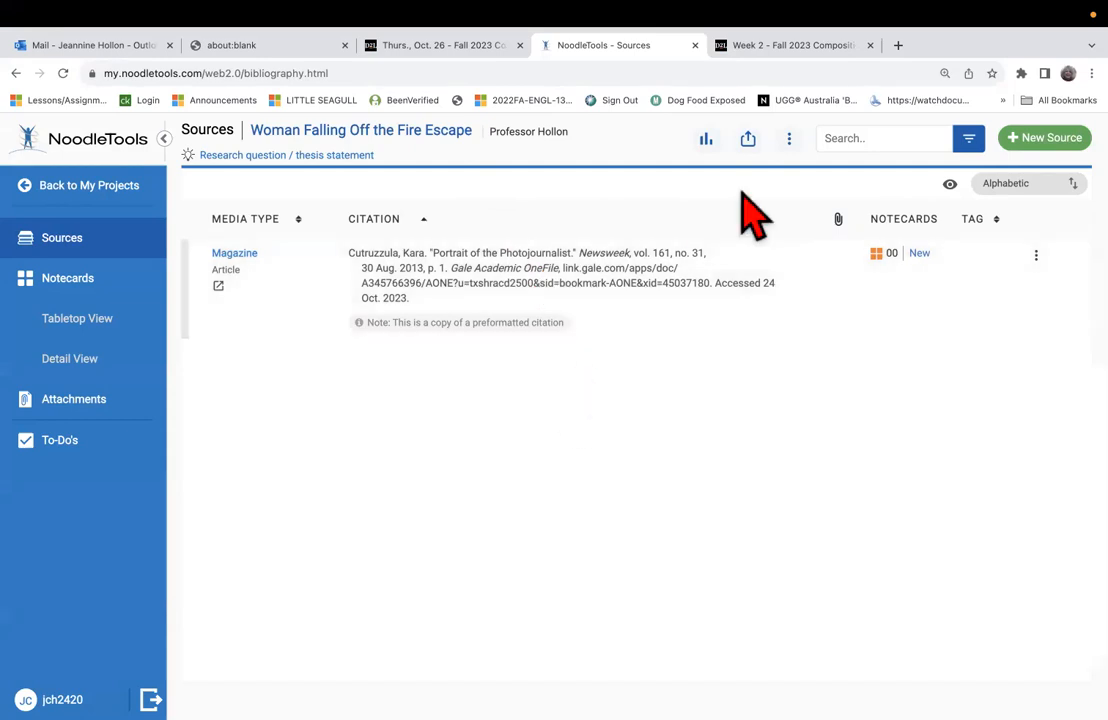
# Export all sources of the project to Word
pyautogui.click(748, 150)
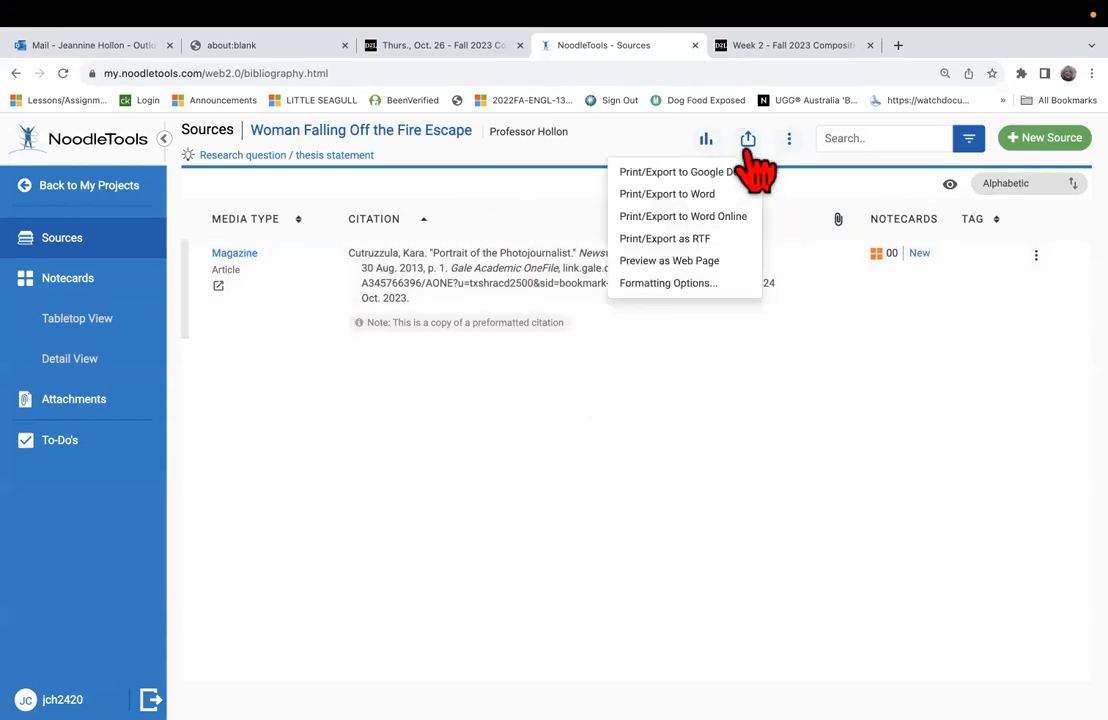
pyautogui.click(688, 196)
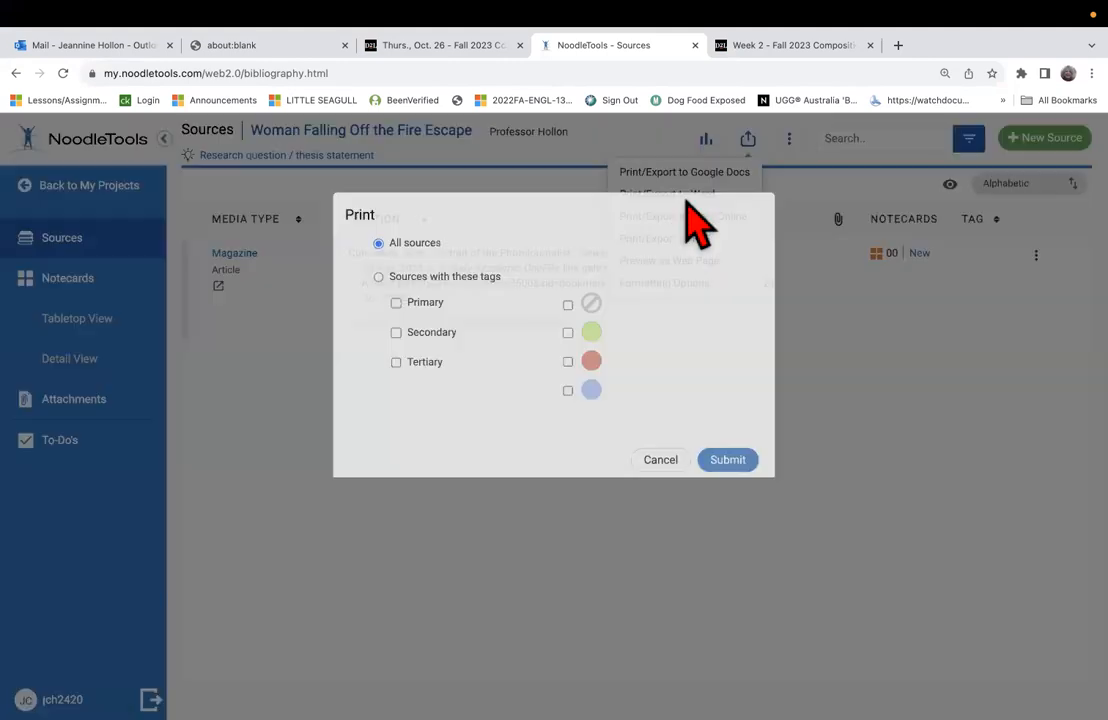
pyautogui.click(728, 491)
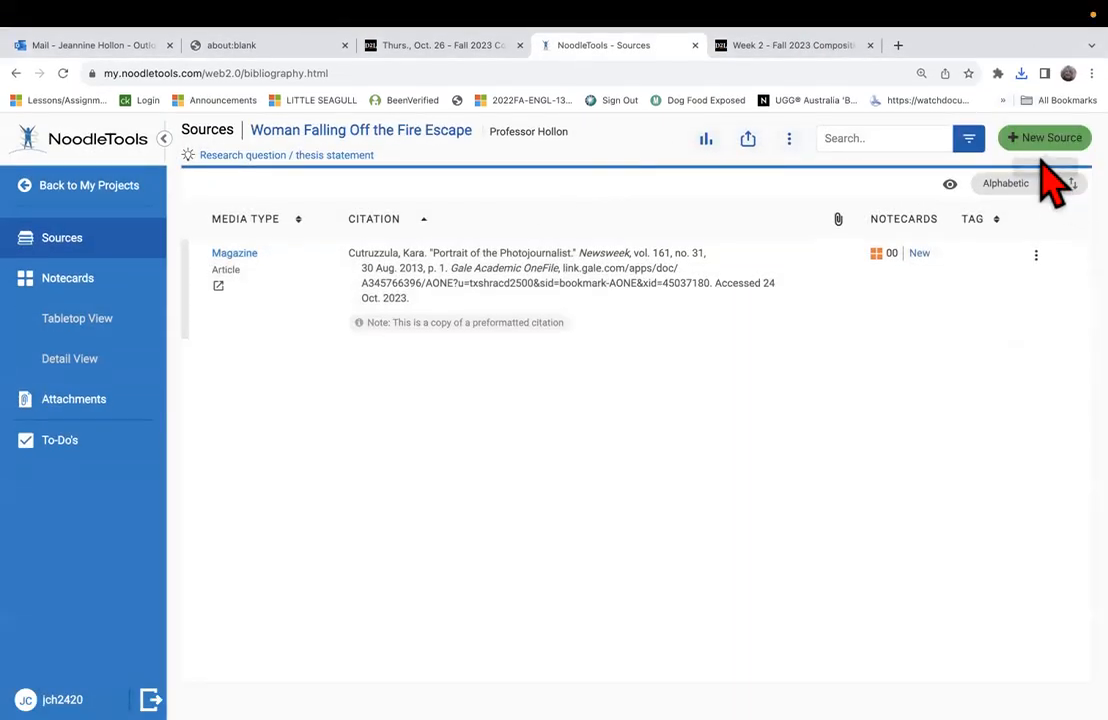
# Open the exported docx_726627301698254140.779288.docx from the recent downloads and bring up its Works Cited page in Word
pyautogui.click(1050, 100)
pyautogui.click(1021, 74)
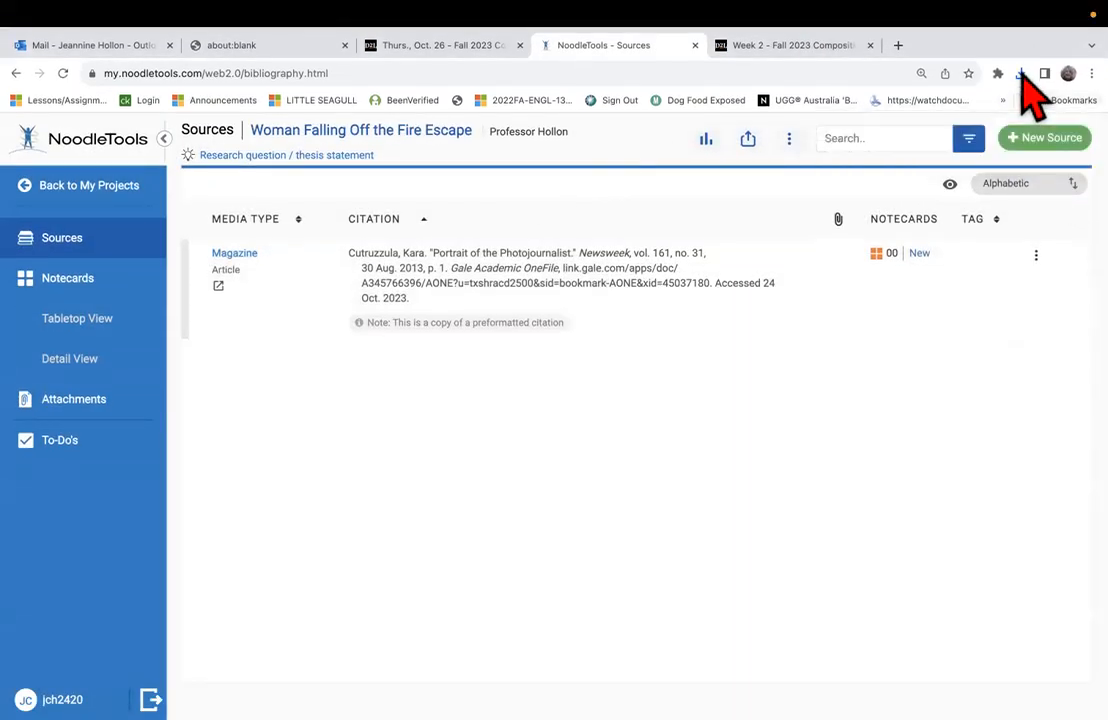
pyautogui.click(1021, 74)
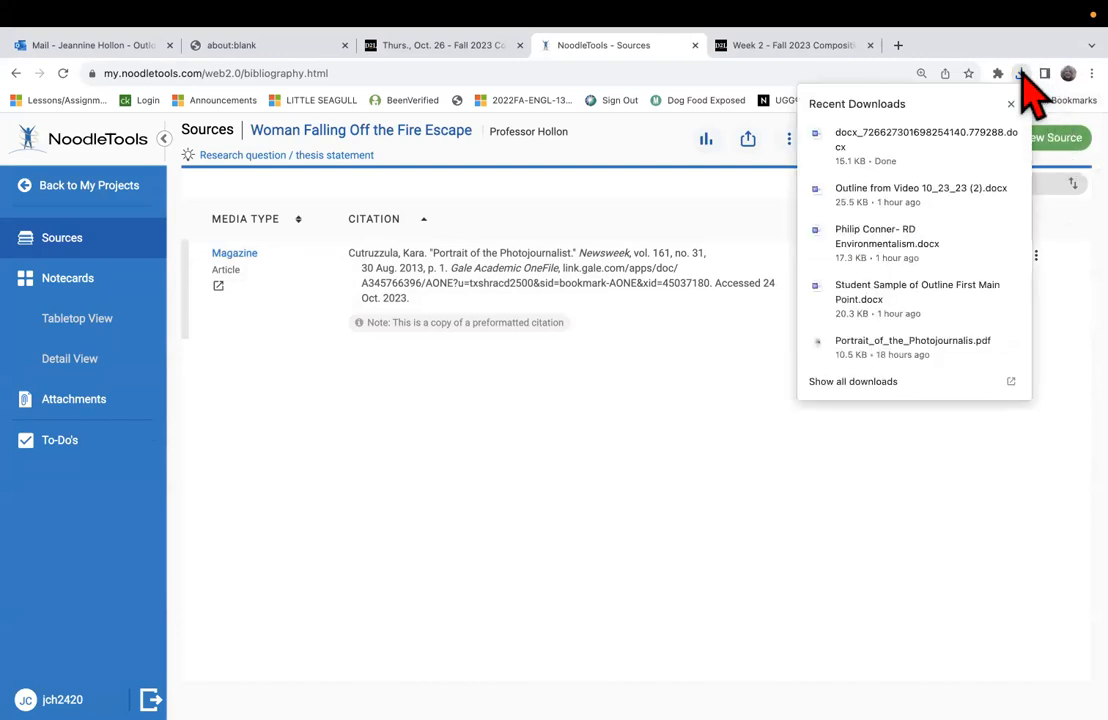
pyautogui.click(918, 146)
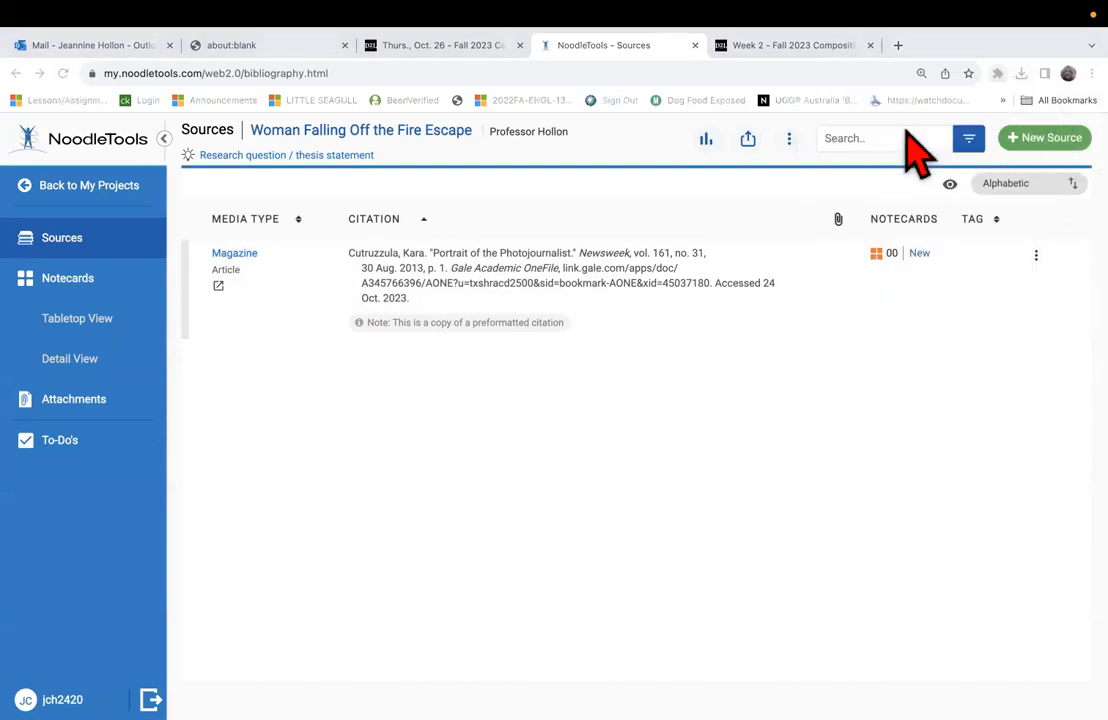
pyautogui.moveTo(40, 700)
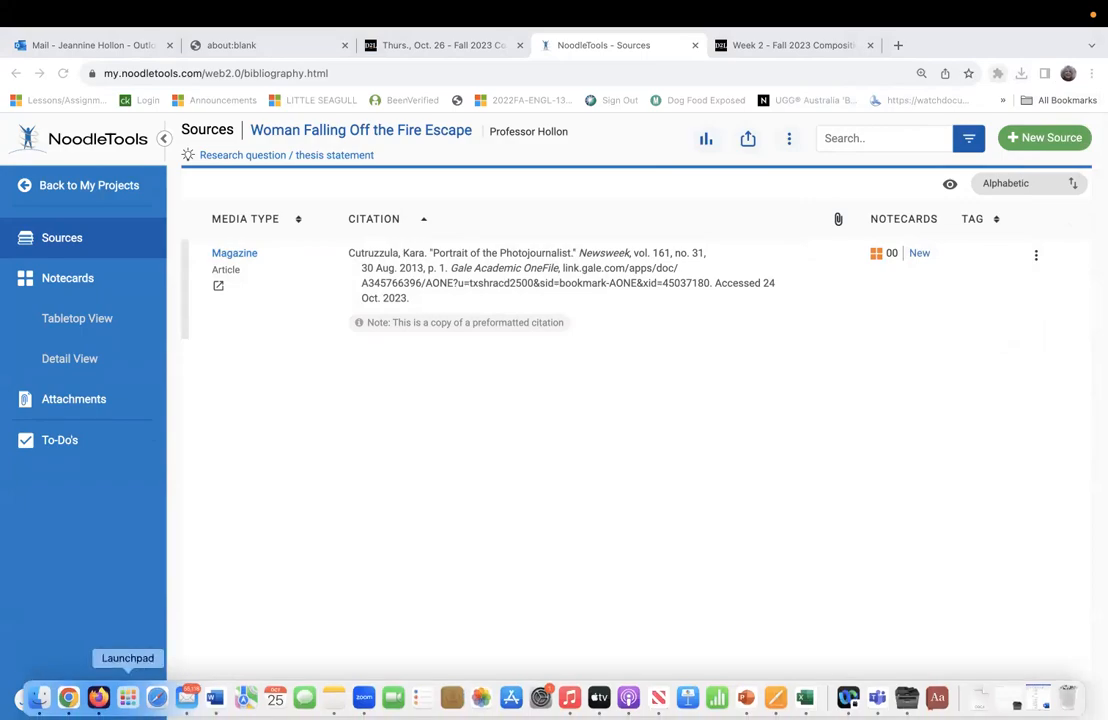
pyautogui.click(215, 697)
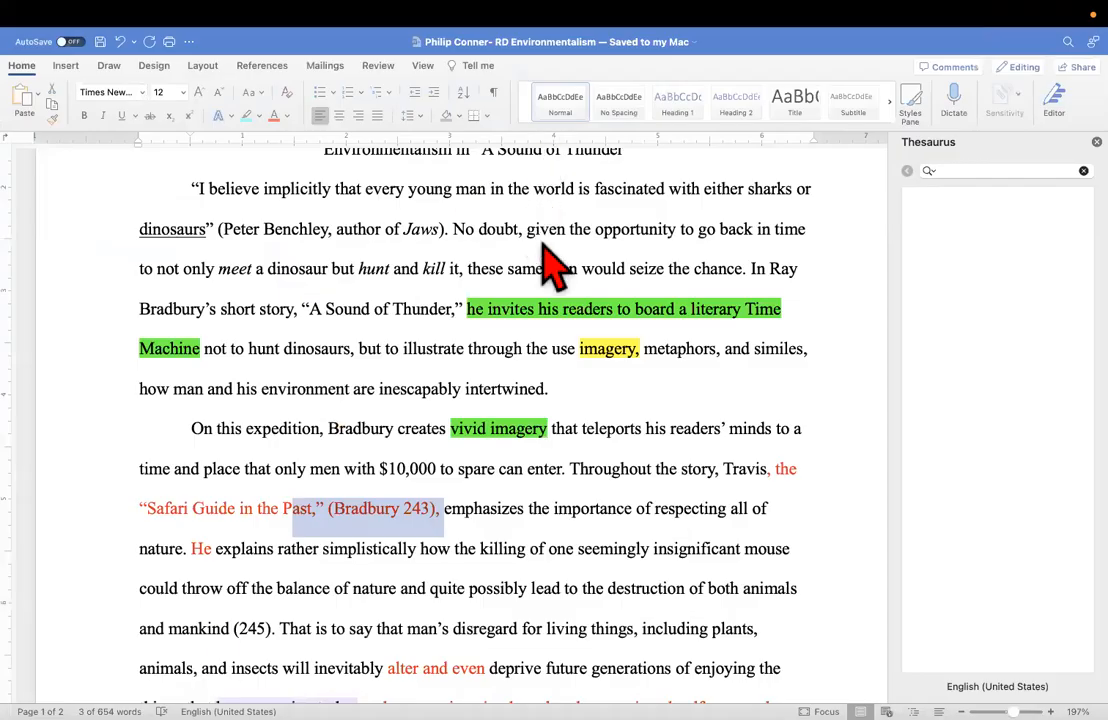
pyautogui.click(528, 299)
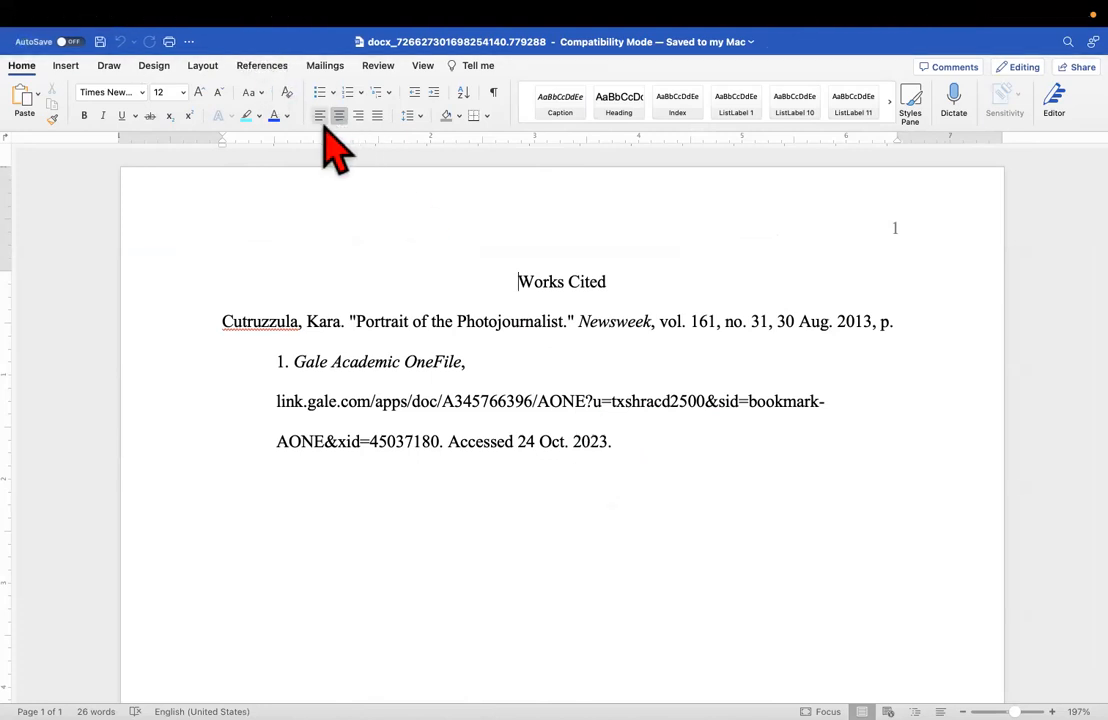
# Switch from Word back to NoodleTools in Chrome and return to the list of projects
pyautogui.moveTo(40, 712)
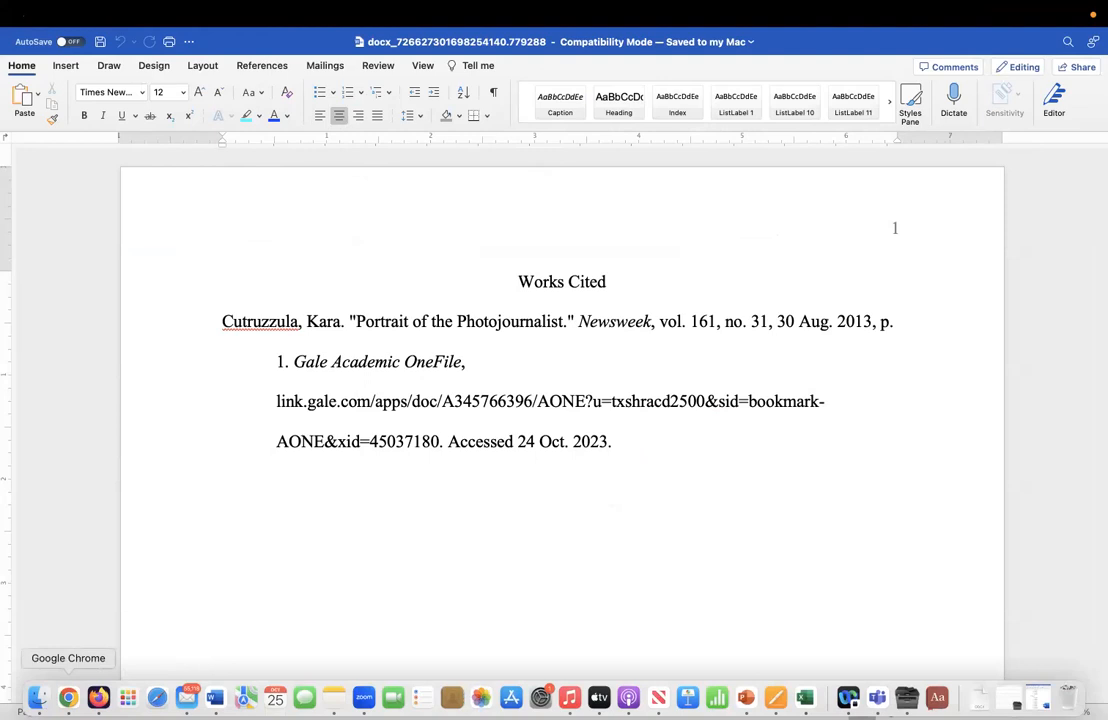
pyautogui.click(68, 697)
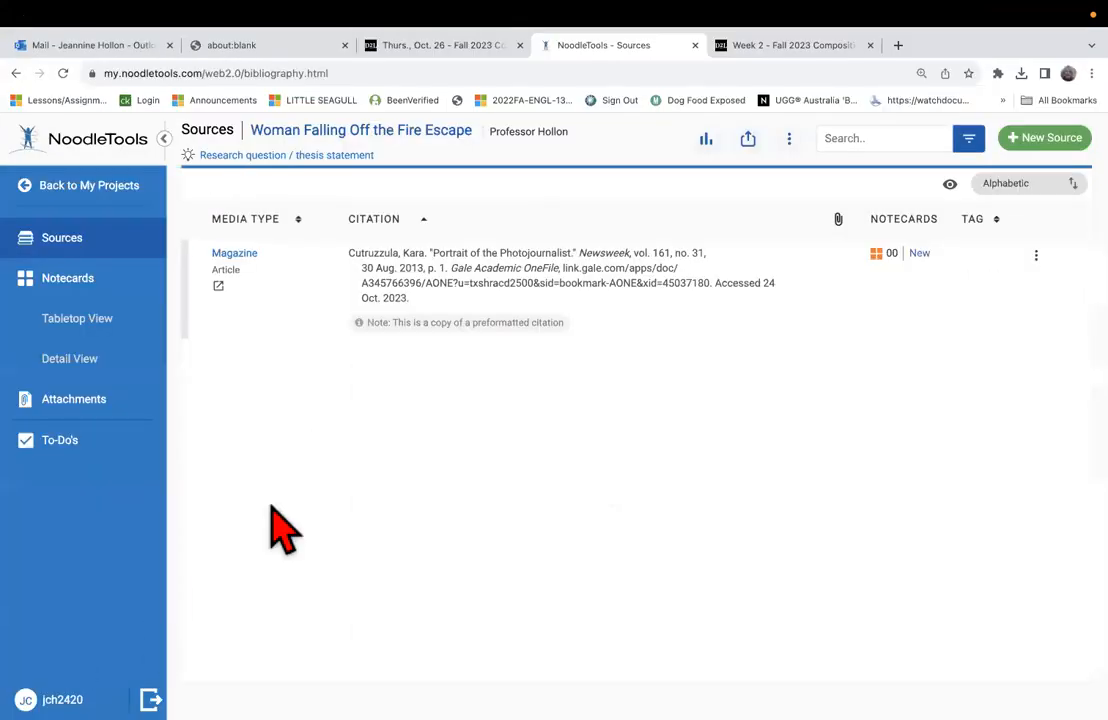
pyautogui.click(131, 210)
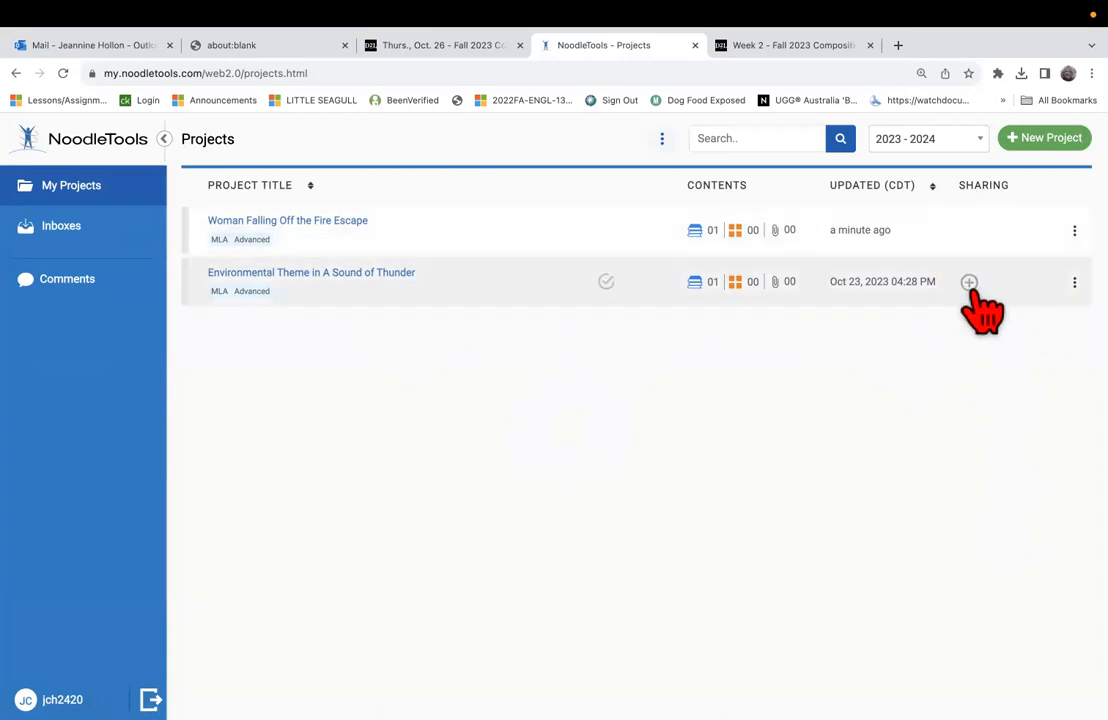
# Try to share the "Environmental Theme in A Sound of Thunder" project with the teacher's inbox 2113
pyautogui.click(969, 284)
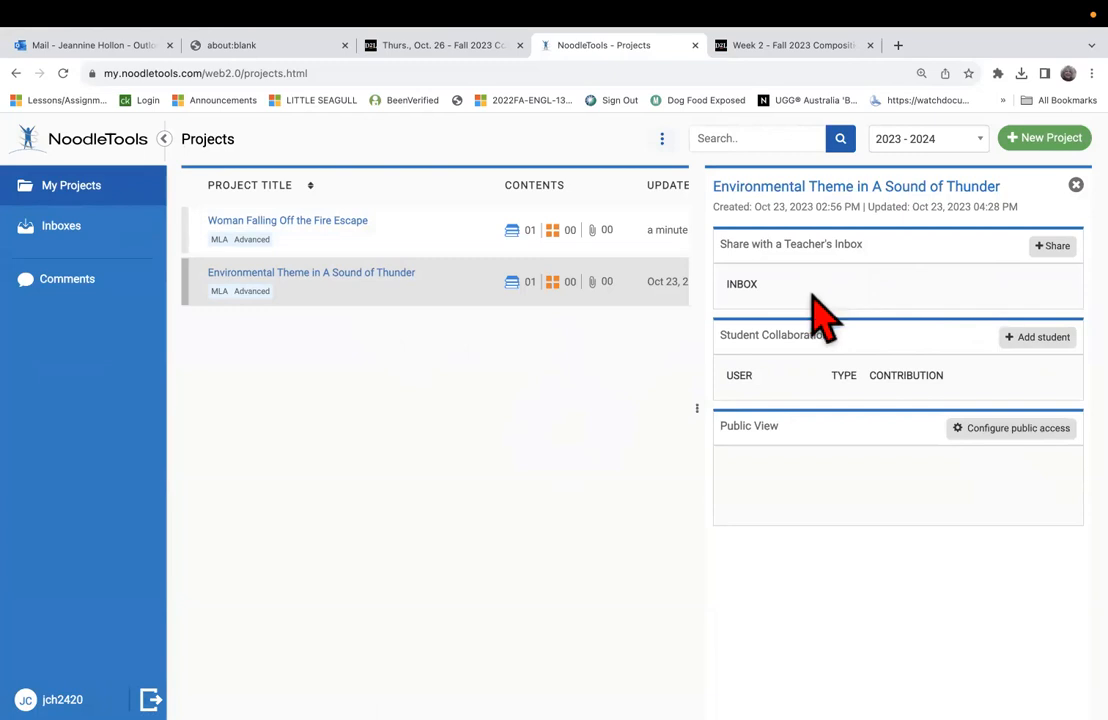
pyautogui.doubleClick(799, 236)
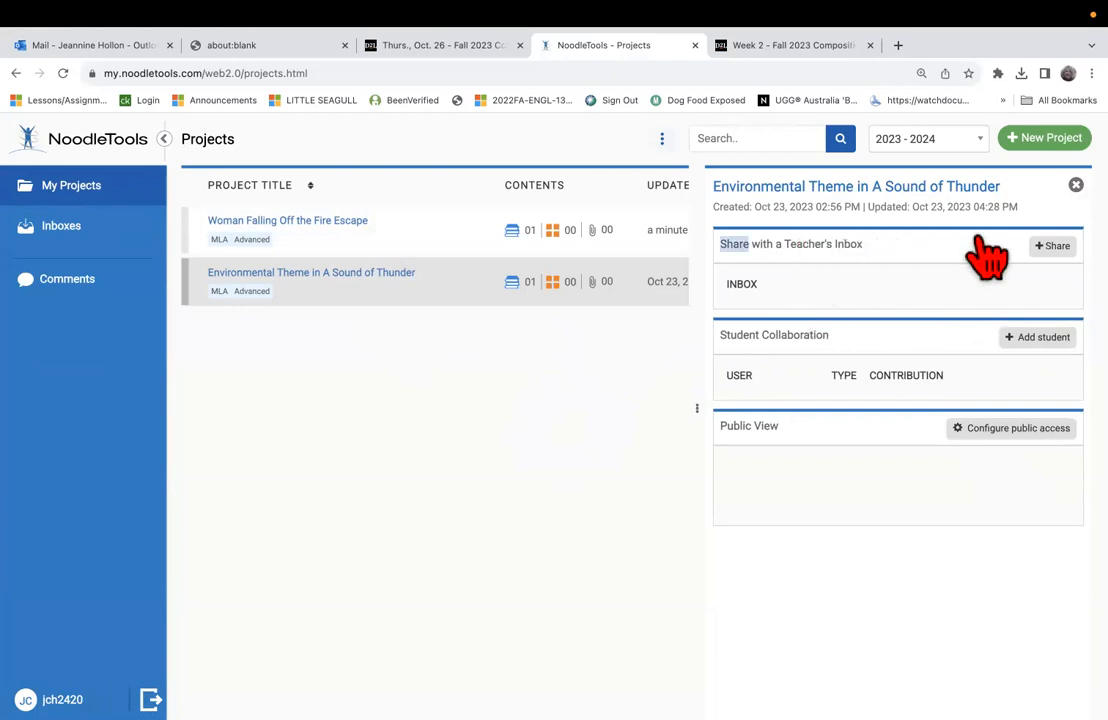
pyautogui.click(1052, 245)
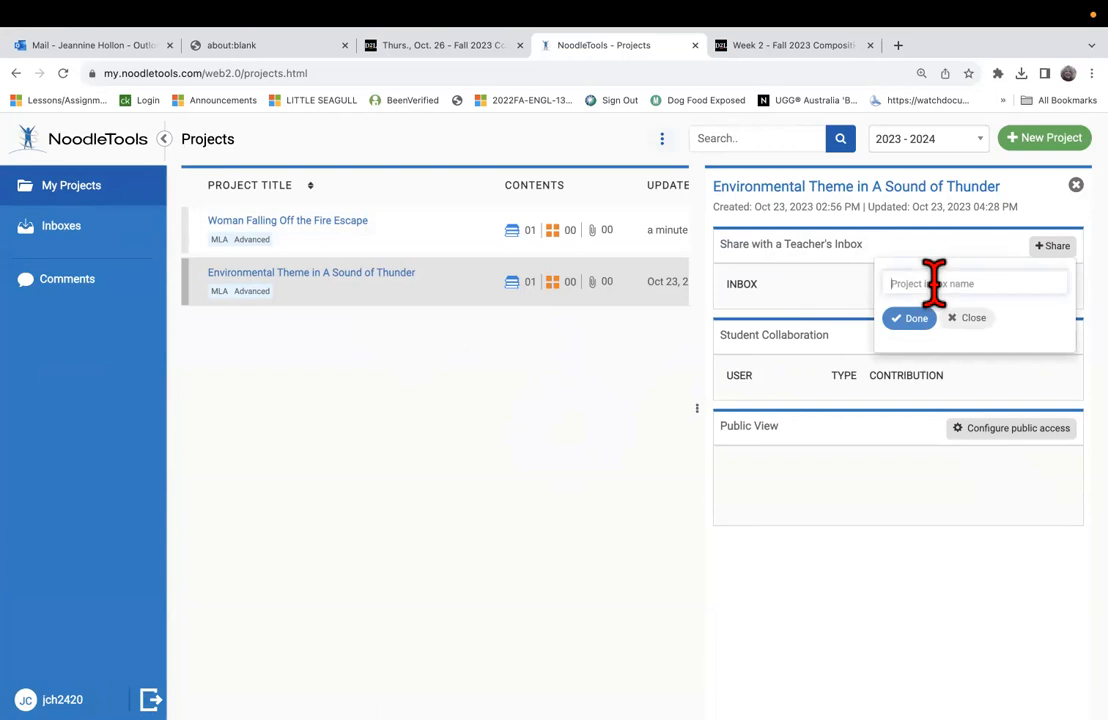
pyautogui.write('2113')
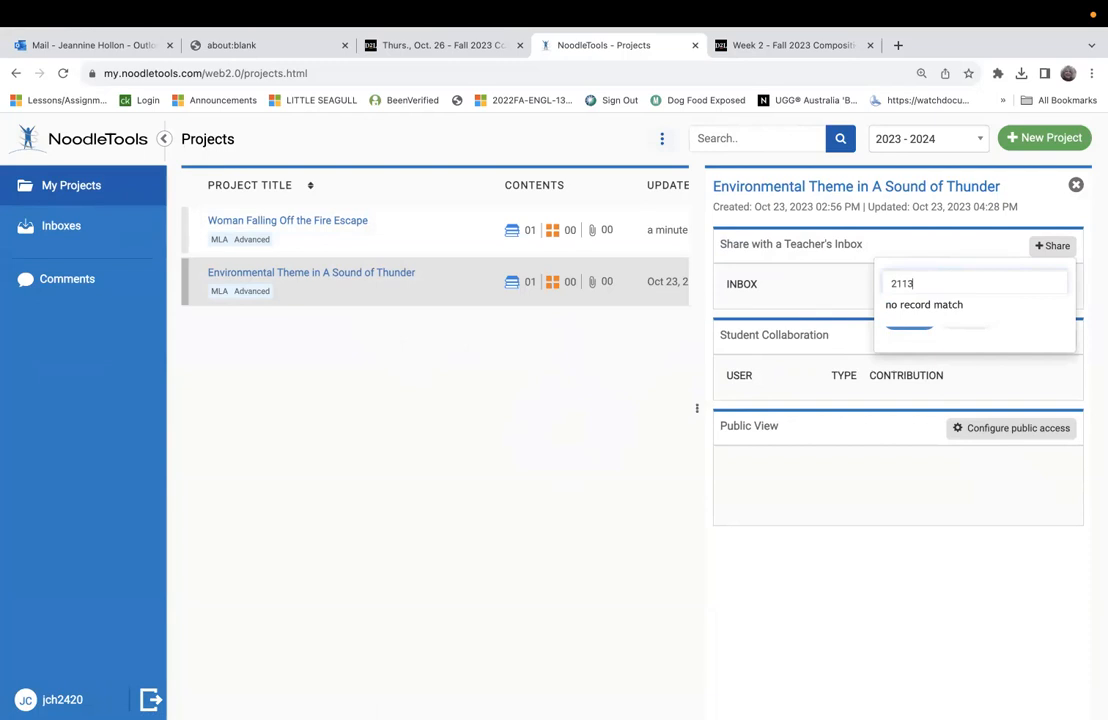
pyautogui.click(914, 281)
pyautogui.doubleClick(987, 289)
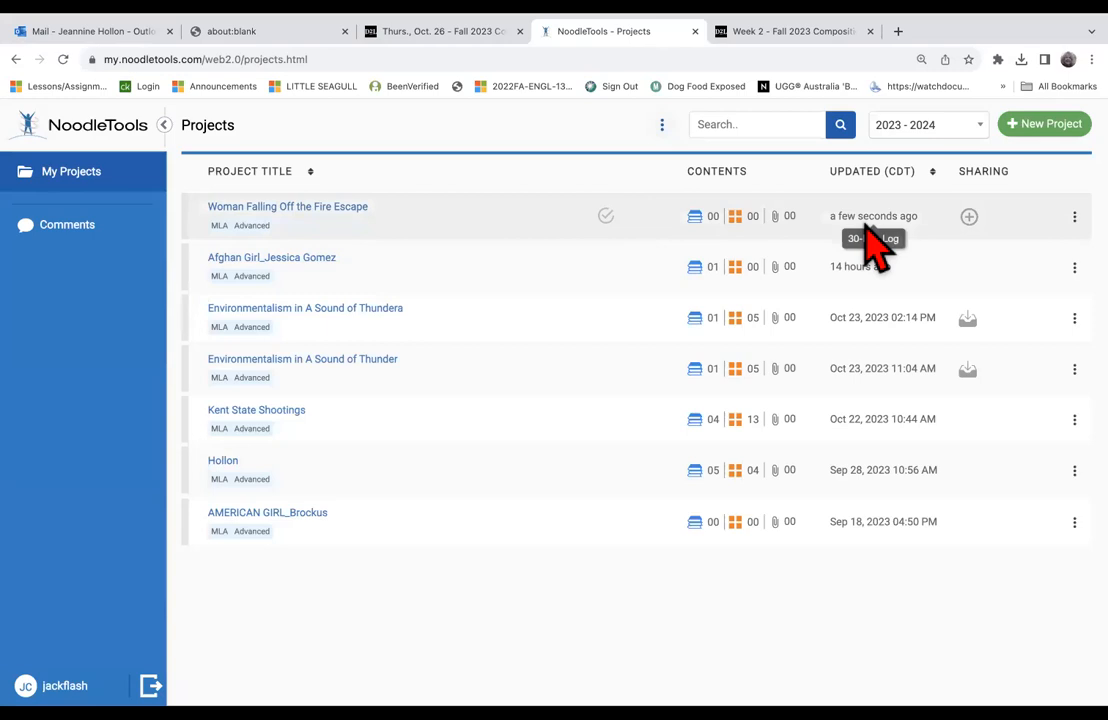
# Share the "Woman Falling Off the Fire Escape" project with the teacher's inbox 21311, choosing it from the matches for "213"
pyautogui.click(969, 217)
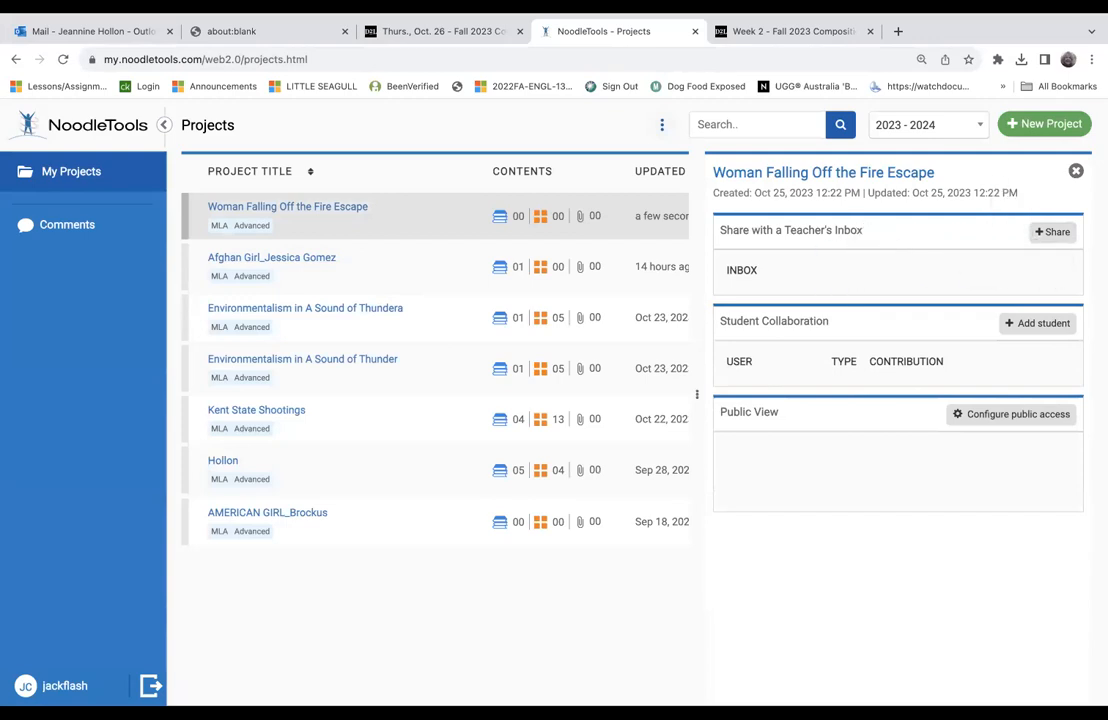
pyautogui.click(1052, 232)
pyautogui.click(942, 262)
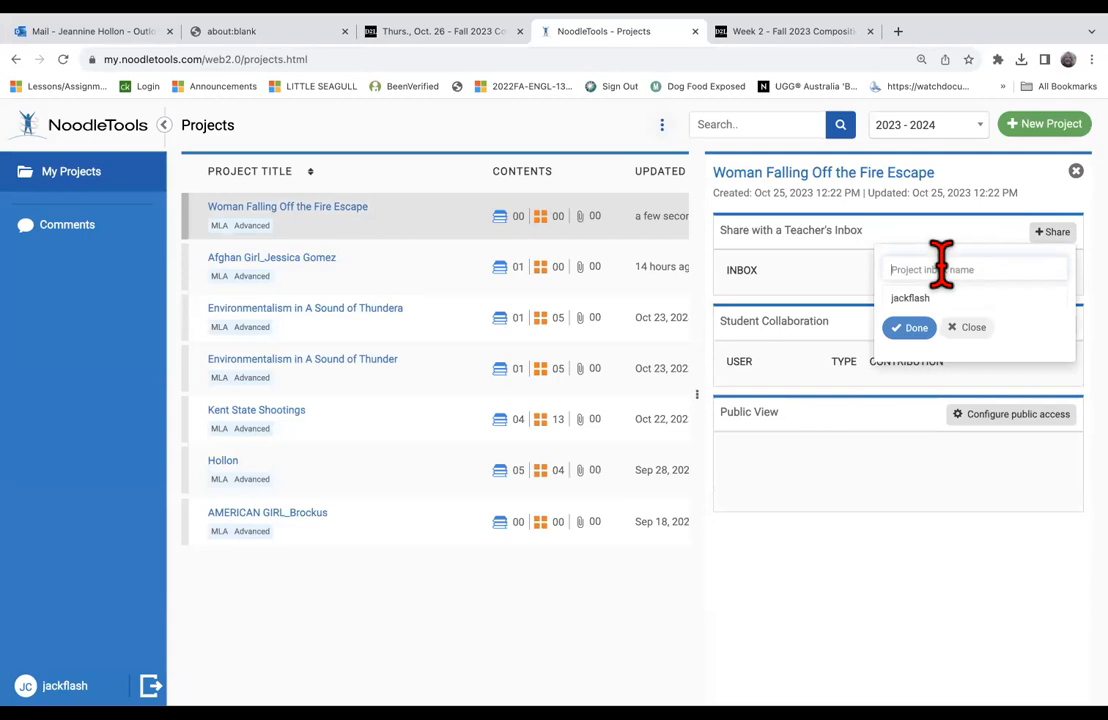
pyautogui.write('213')
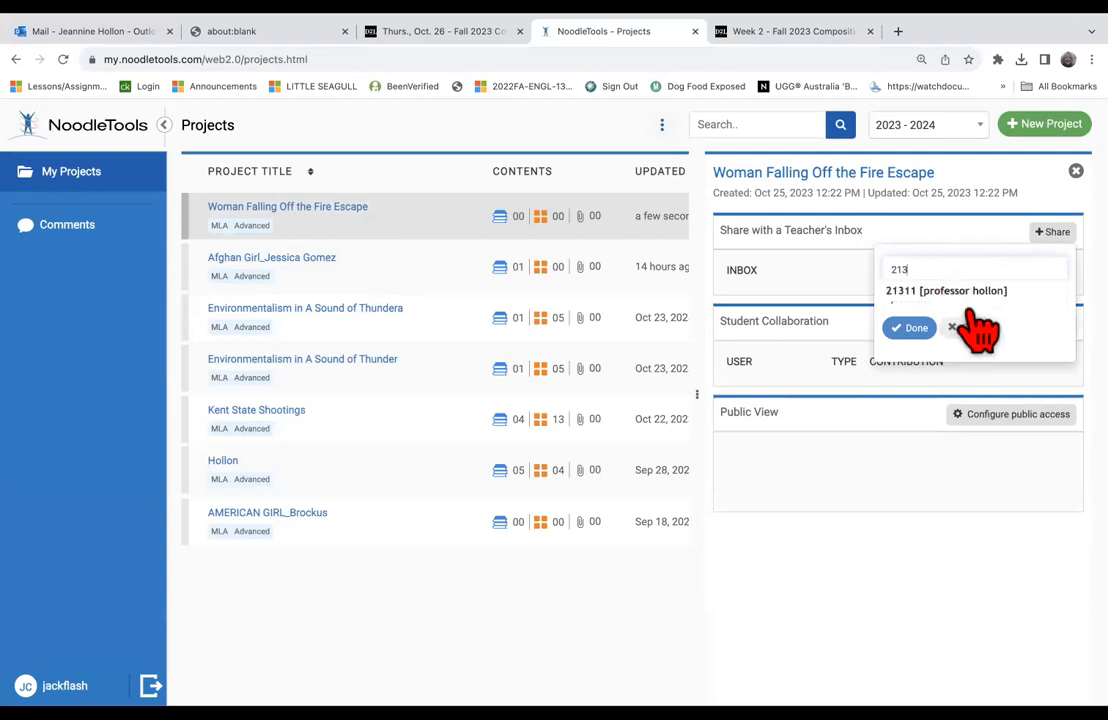
pyautogui.click(926, 291)
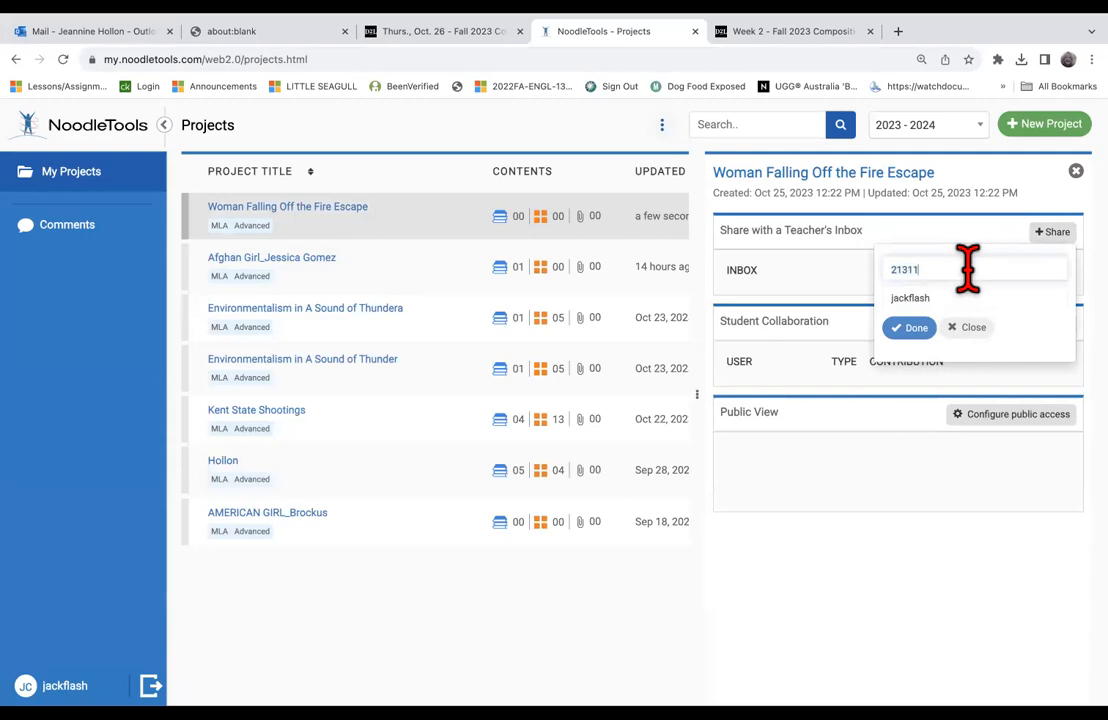
pyautogui.click(912, 337)
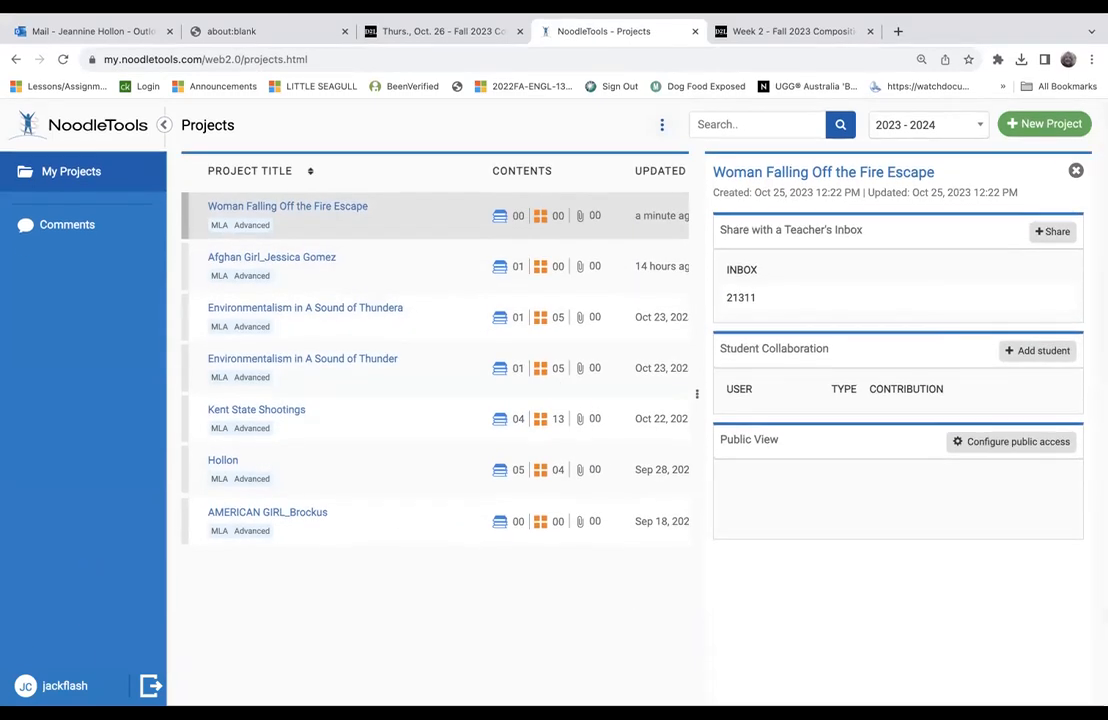
# Sign out of the student account and sign in to the teacher account with its saved username and password
pyautogui.click(151, 686)
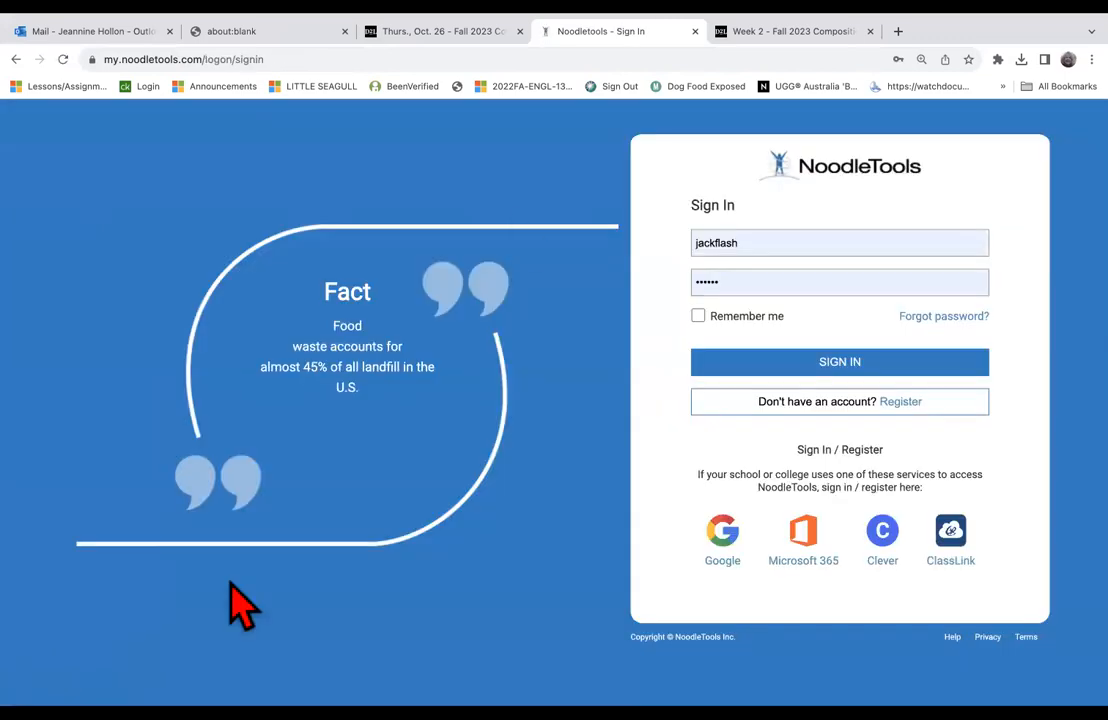
pyautogui.click(712, 242)
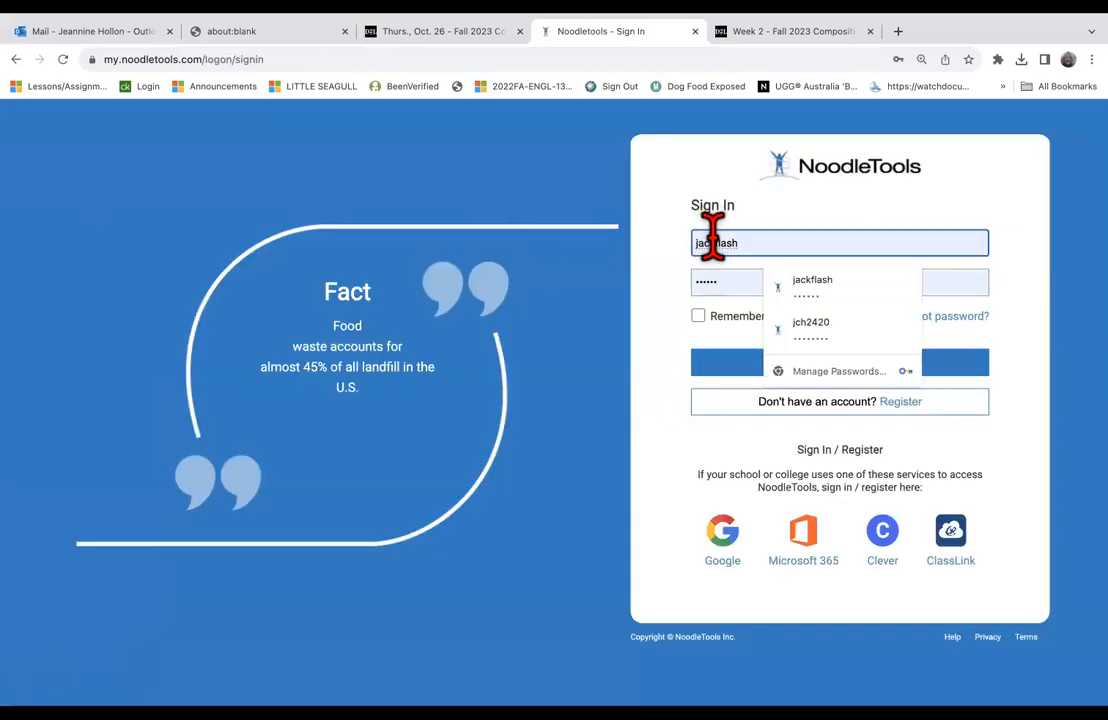
pyautogui.click(820, 325)
pyautogui.click(814, 360)
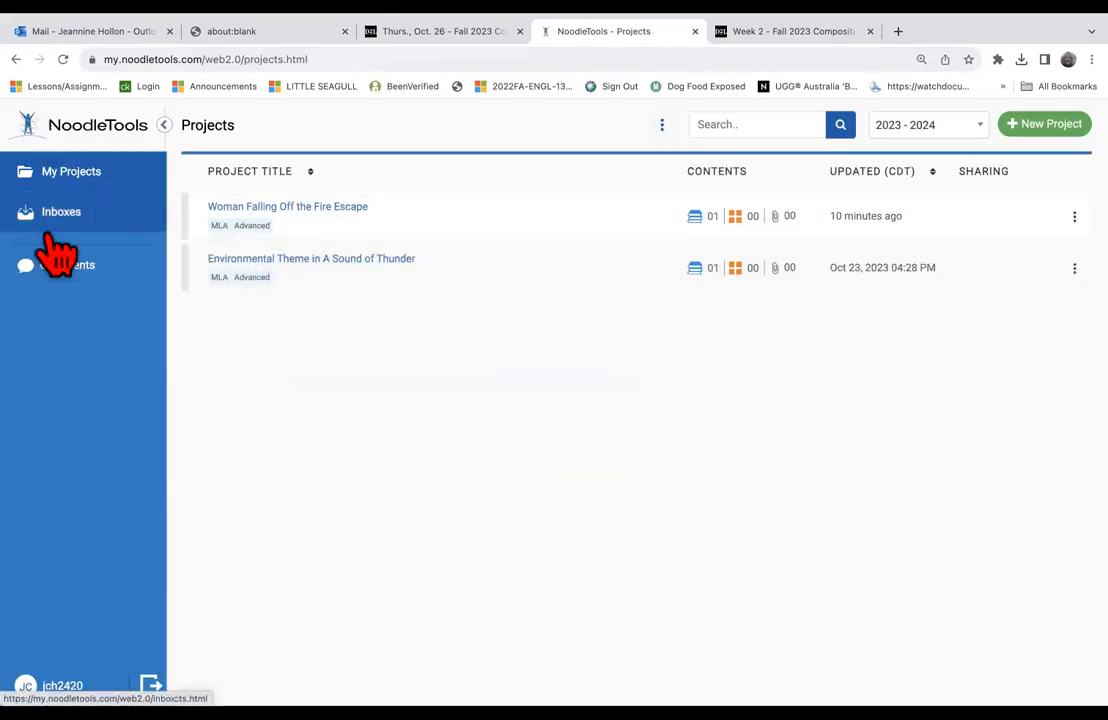
# Open the teacher's inboxes and expand inbox 21311 to view the project shared with it
pyautogui.click(62, 216)
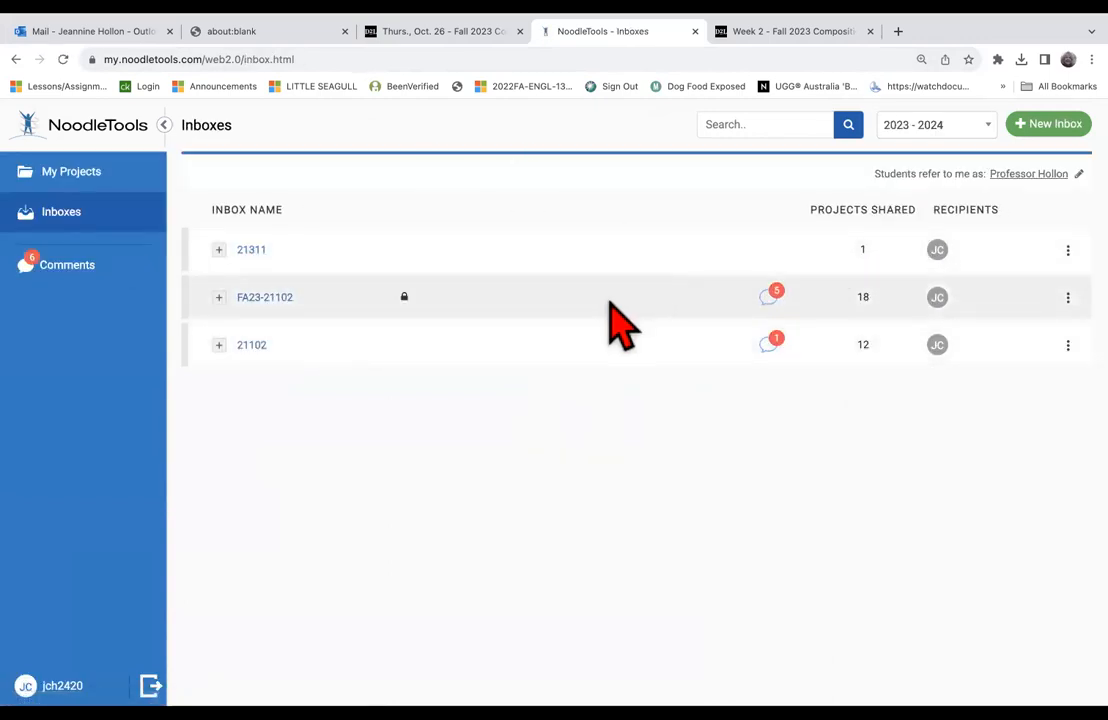
pyautogui.click(268, 262)
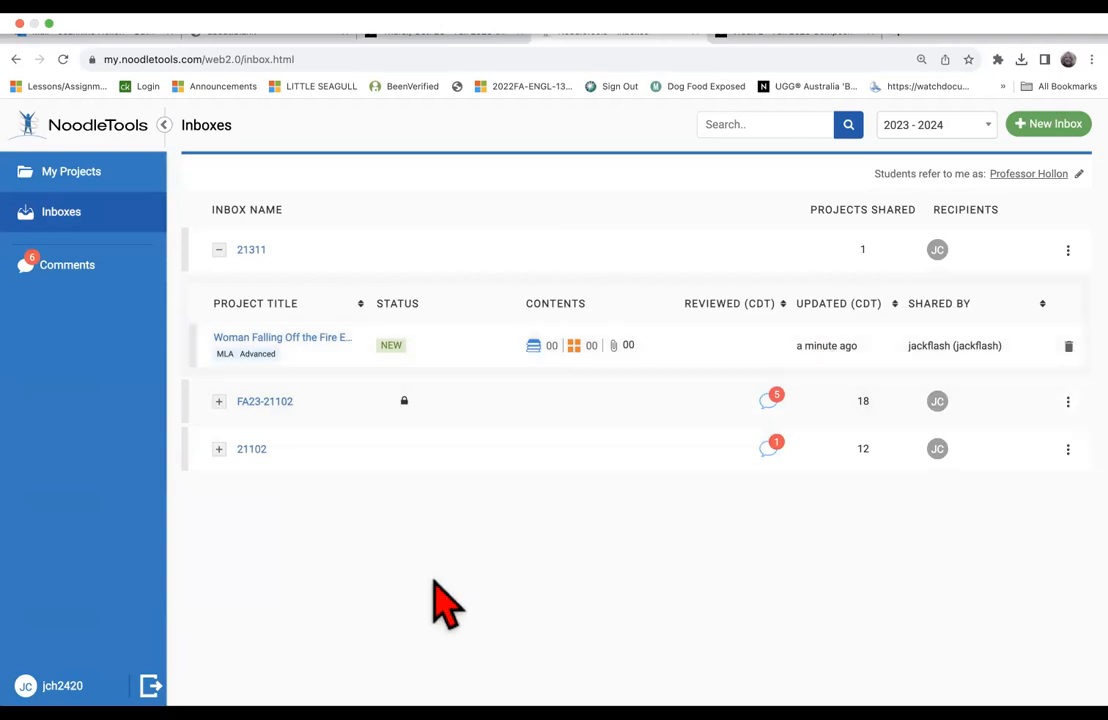
pyautogui.scroll(-1, 410, 540)
pyautogui.scroll(1, 398, 516)
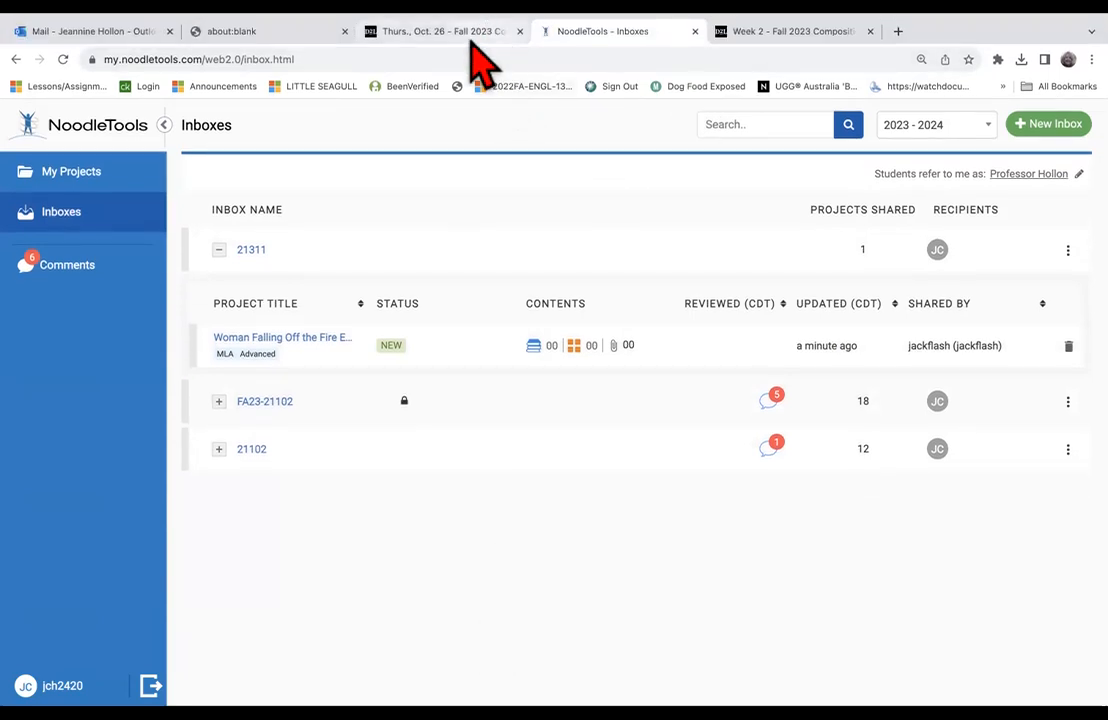
pyautogui.moveTo(463, 15)
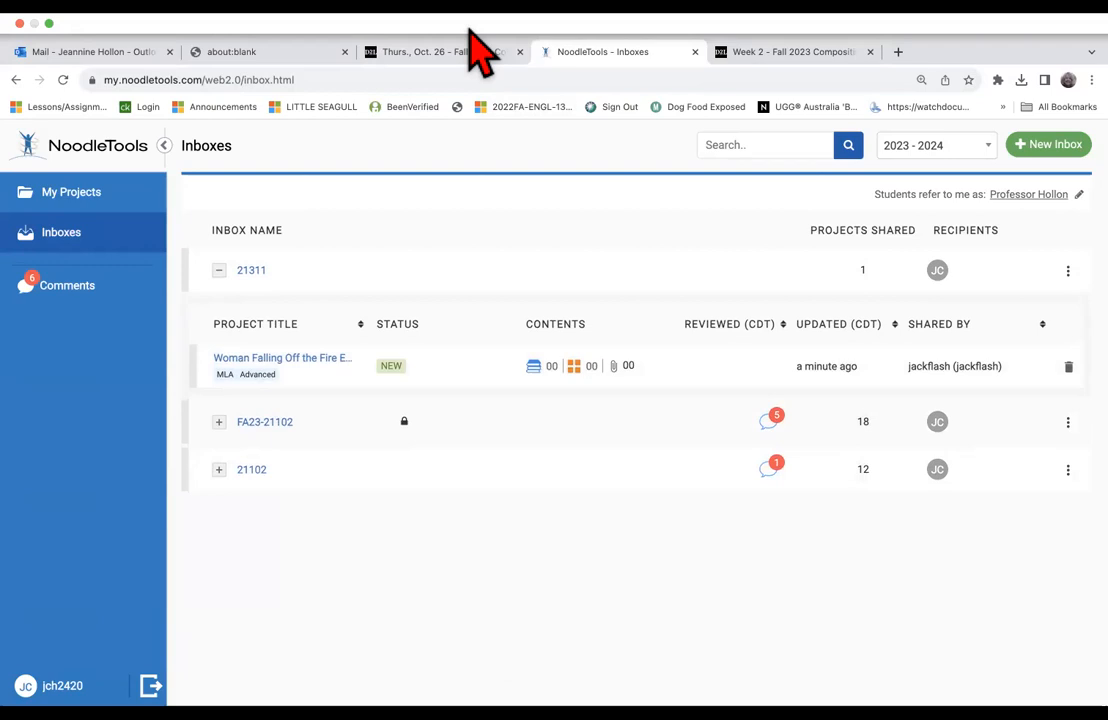